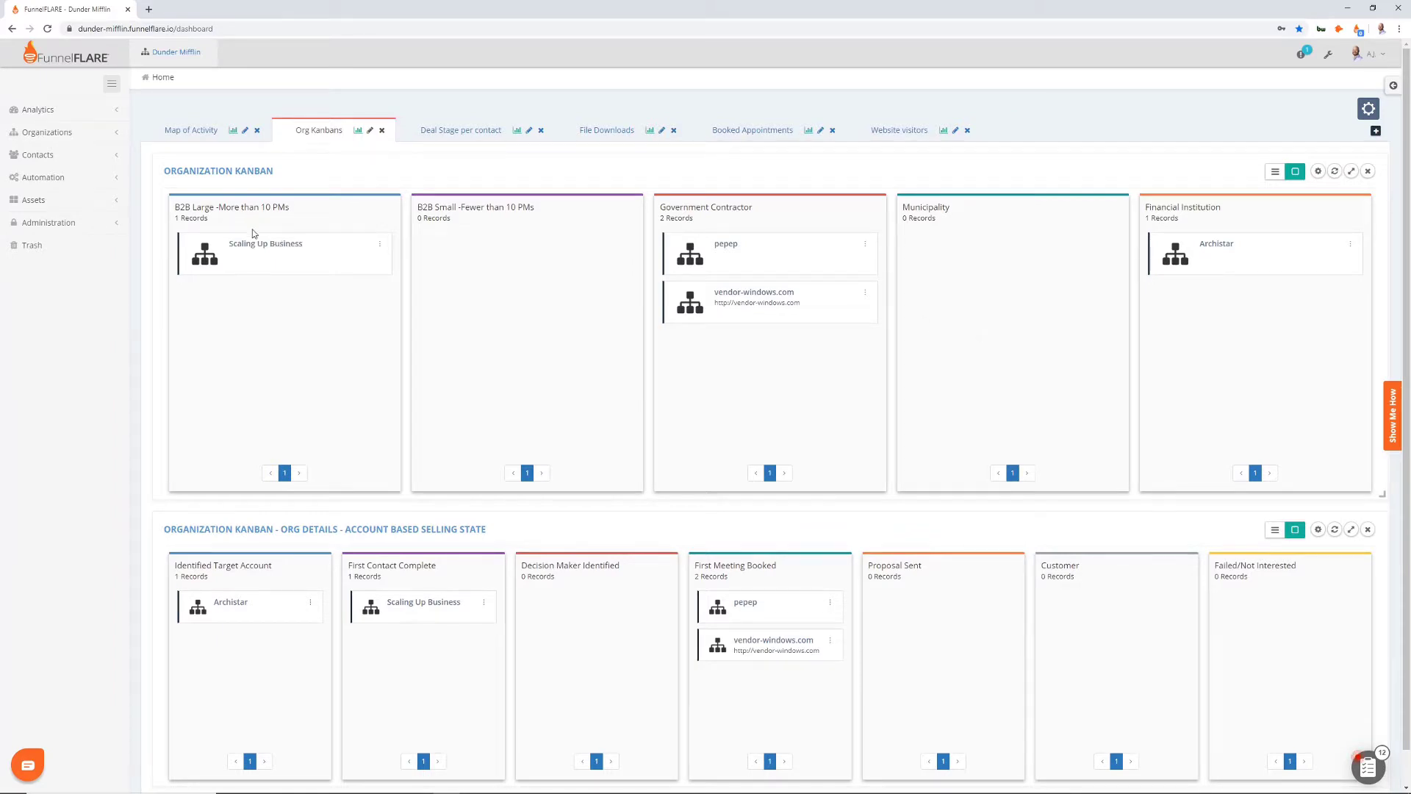
Start a new custom field type in the account settings, named Post Sale with the Single Option Picklist data type
{"action": "left_click", "coordinate": [53, 222]}
{"action": "left_click", "coordinate": [58, 246]}
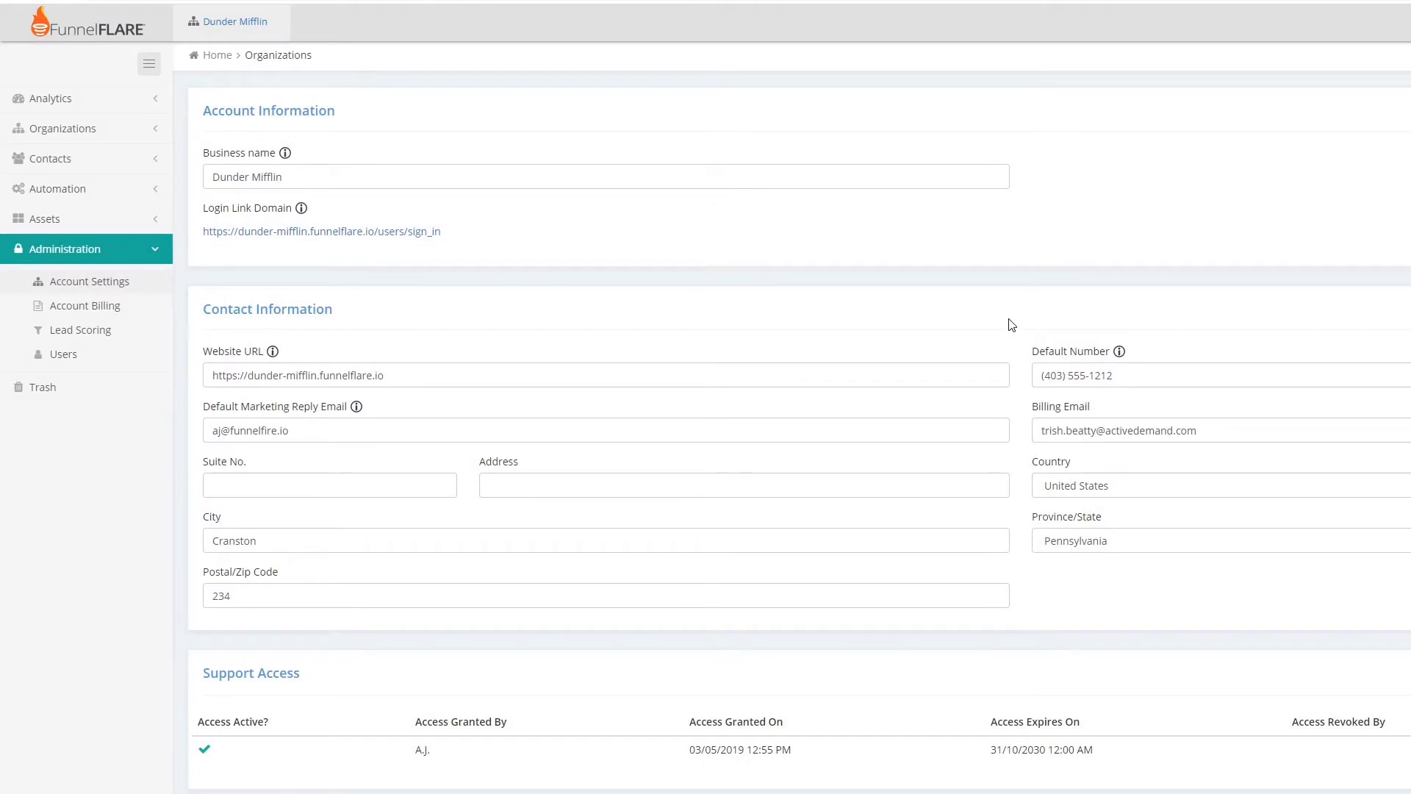
{"action": "scroll", "coordinate": [1012, 324], "scroll_direction": "down", "scroll_amount": 15}
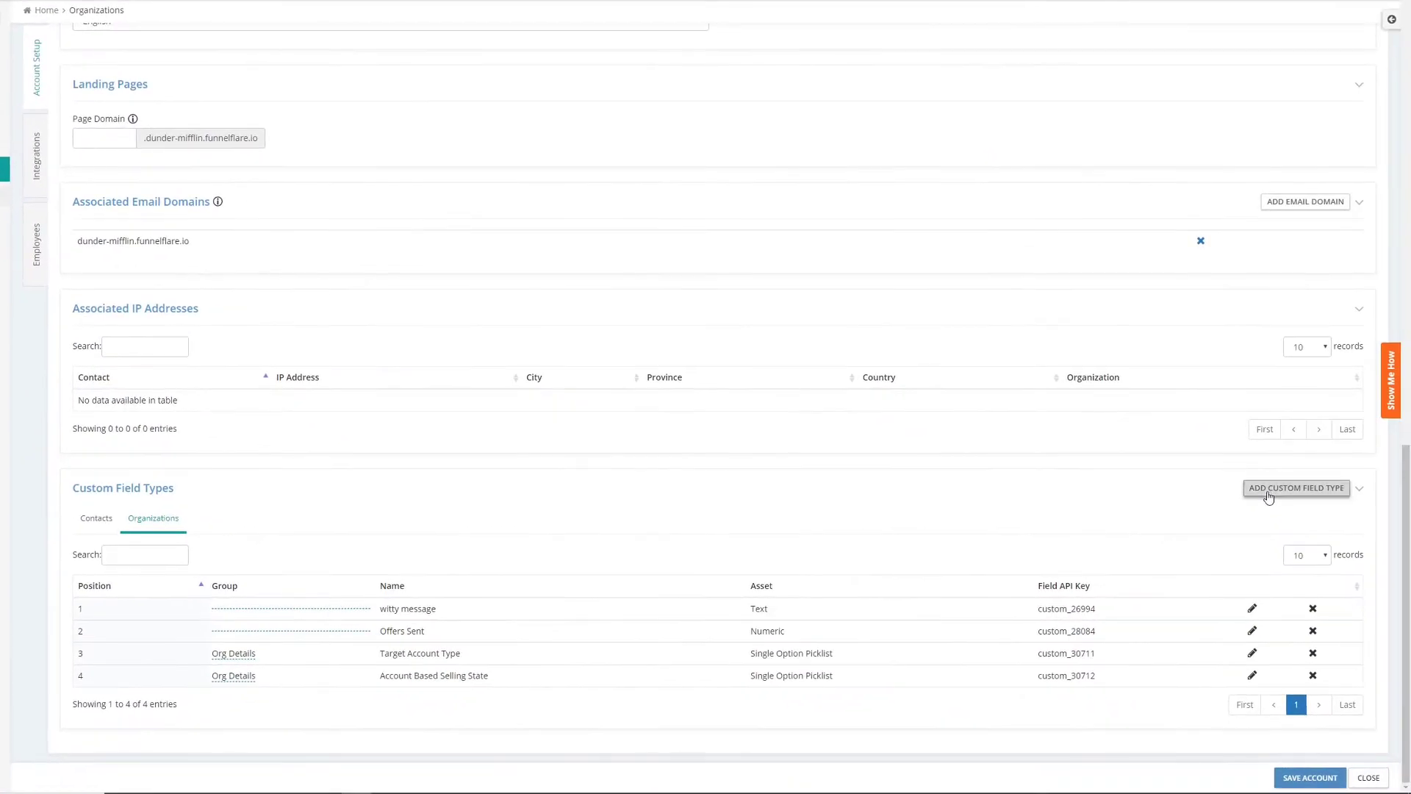
{"action": "left_click", "coordinate": [1268, 497]}
{"action": "left_click", "coordinate": [585, 54]}
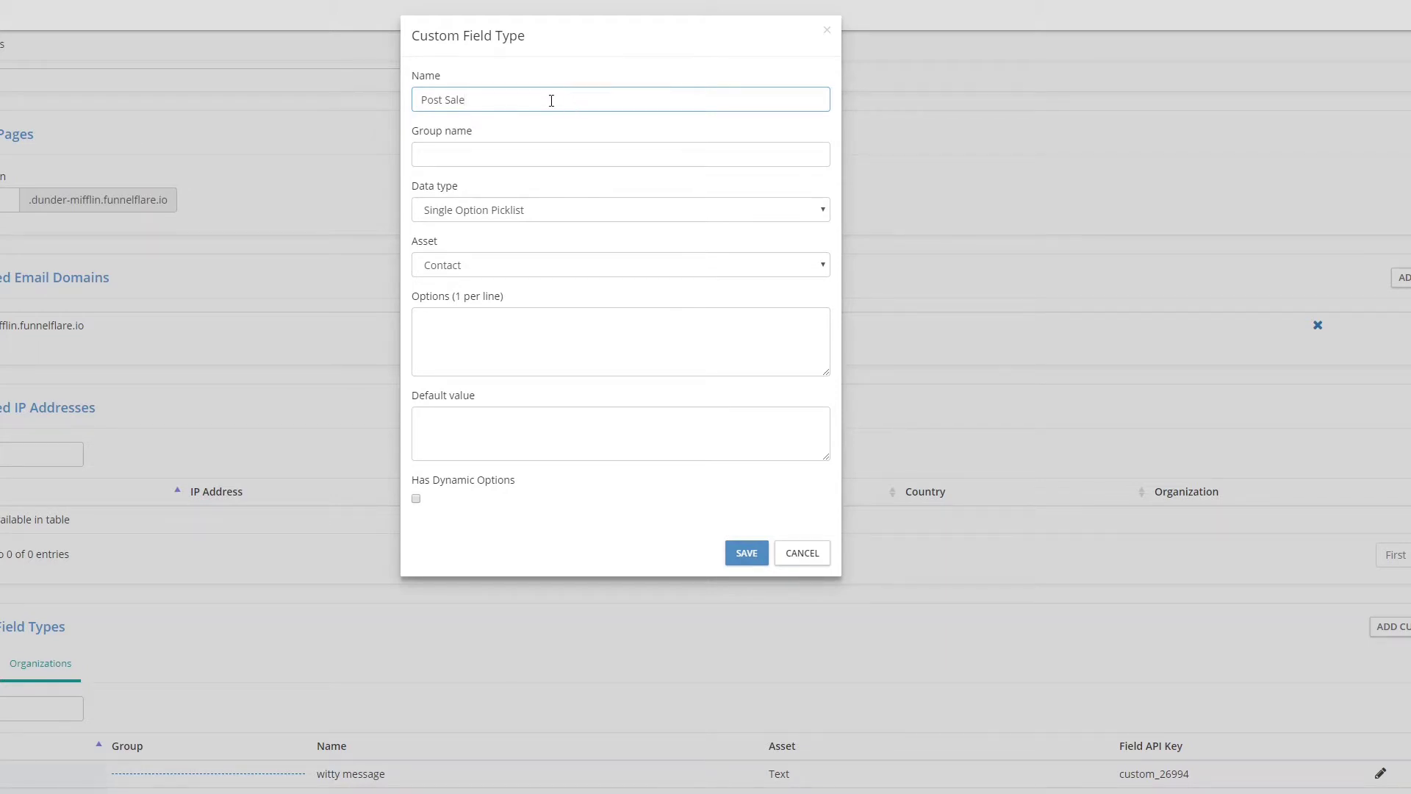
{"action": "left_click", "coordinate": [522, 213]}
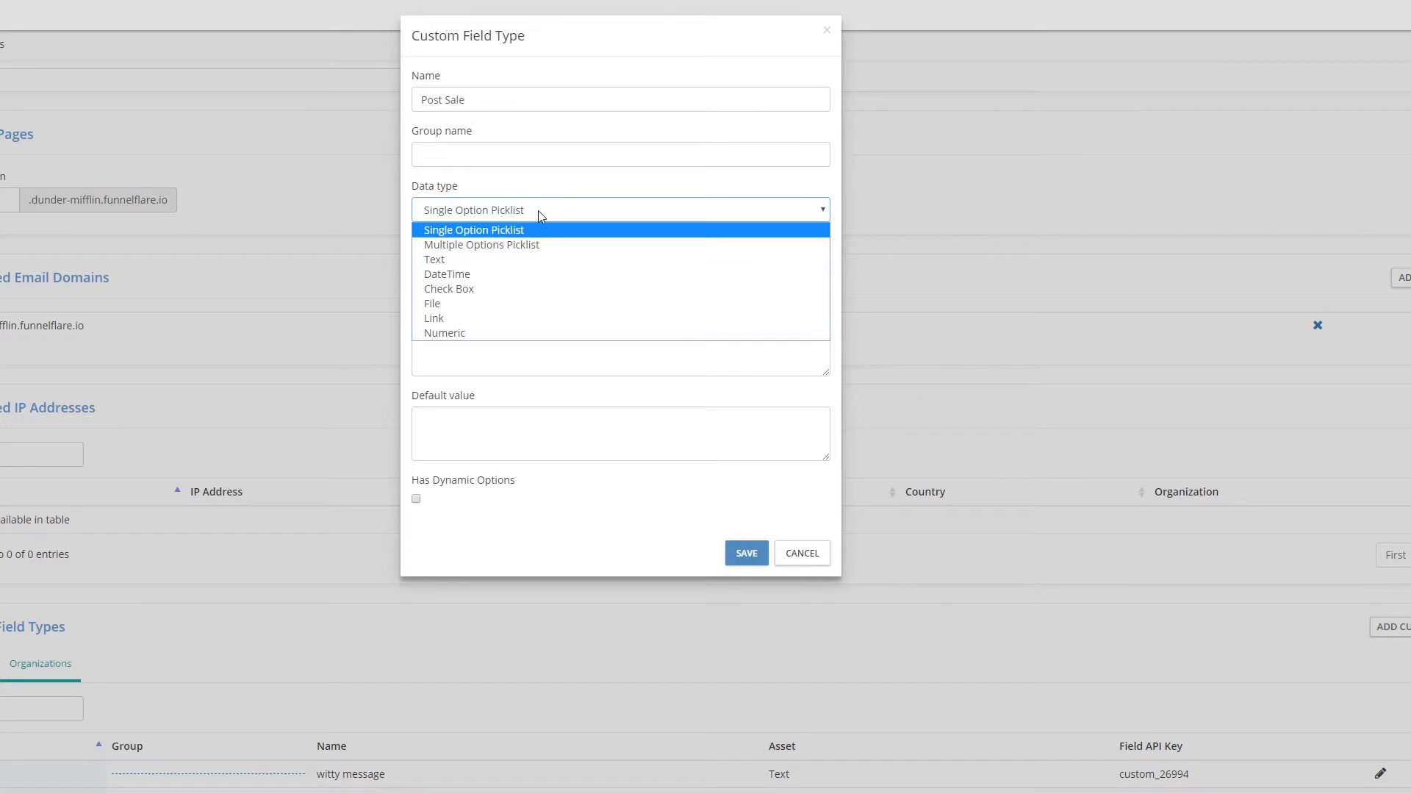
{"action": "left_click", "coordinate": [538, 210]}
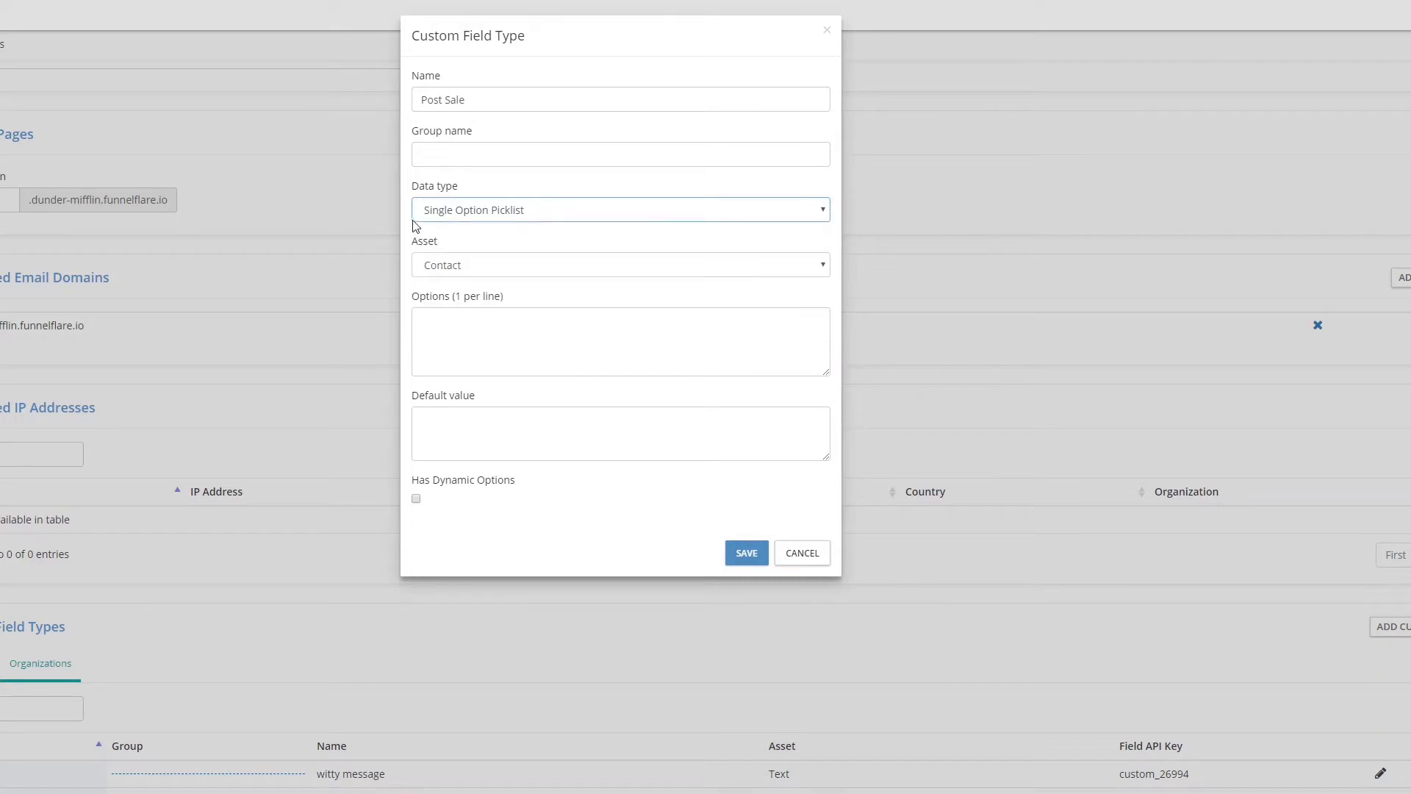
Give the field the options Just closed, Scheduled call, First project meeting, First satisfaction survey, Fully onboarded, Failed onboarding, and save it for the Organization asset
{"action": "left_click", "coordinate": [563, 341]}
{"action": "type", "text": "Just closed Scheduled call First project meeting First satisfaction survey Fully onboarded Failed onboarding"}
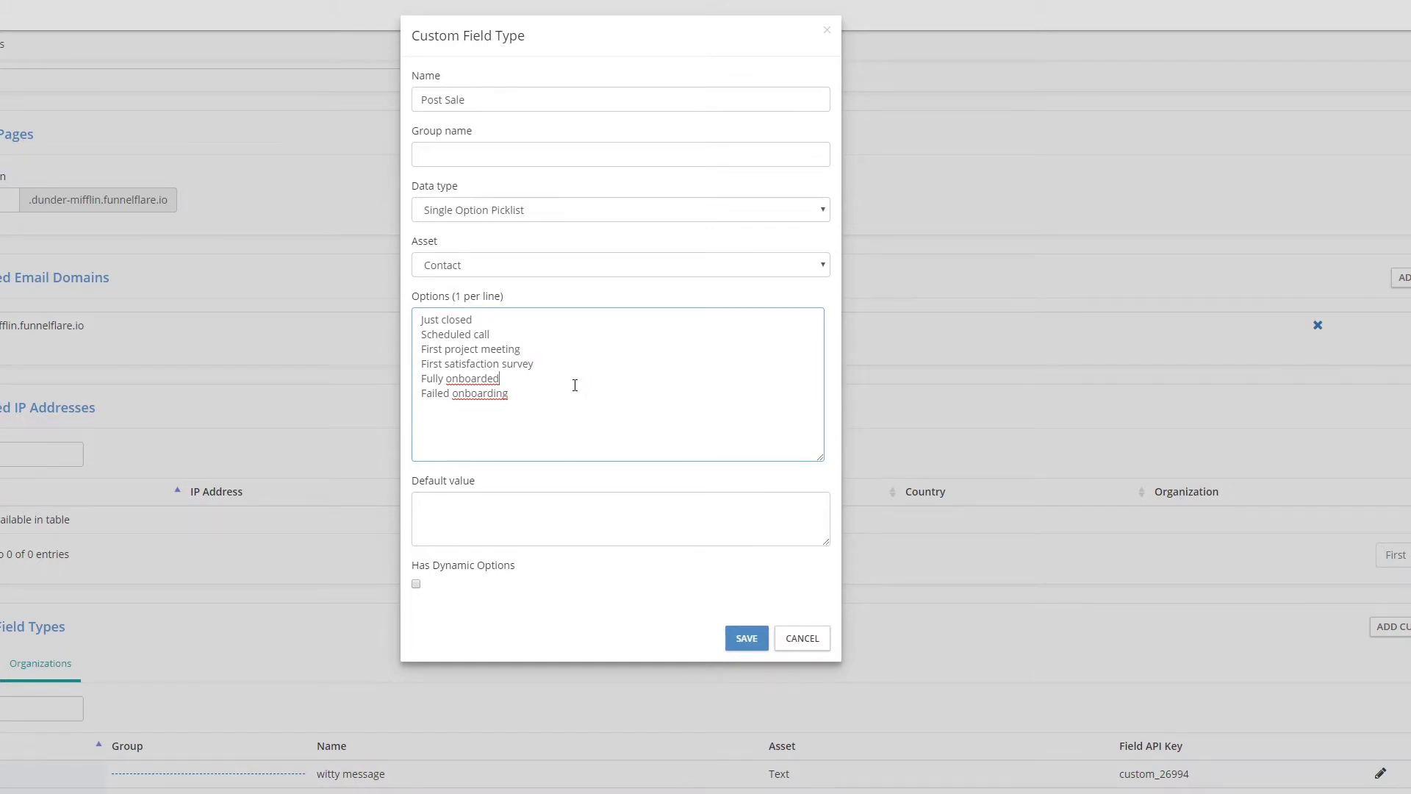
{"action": "left_click", "coordinate": [480, 266]}
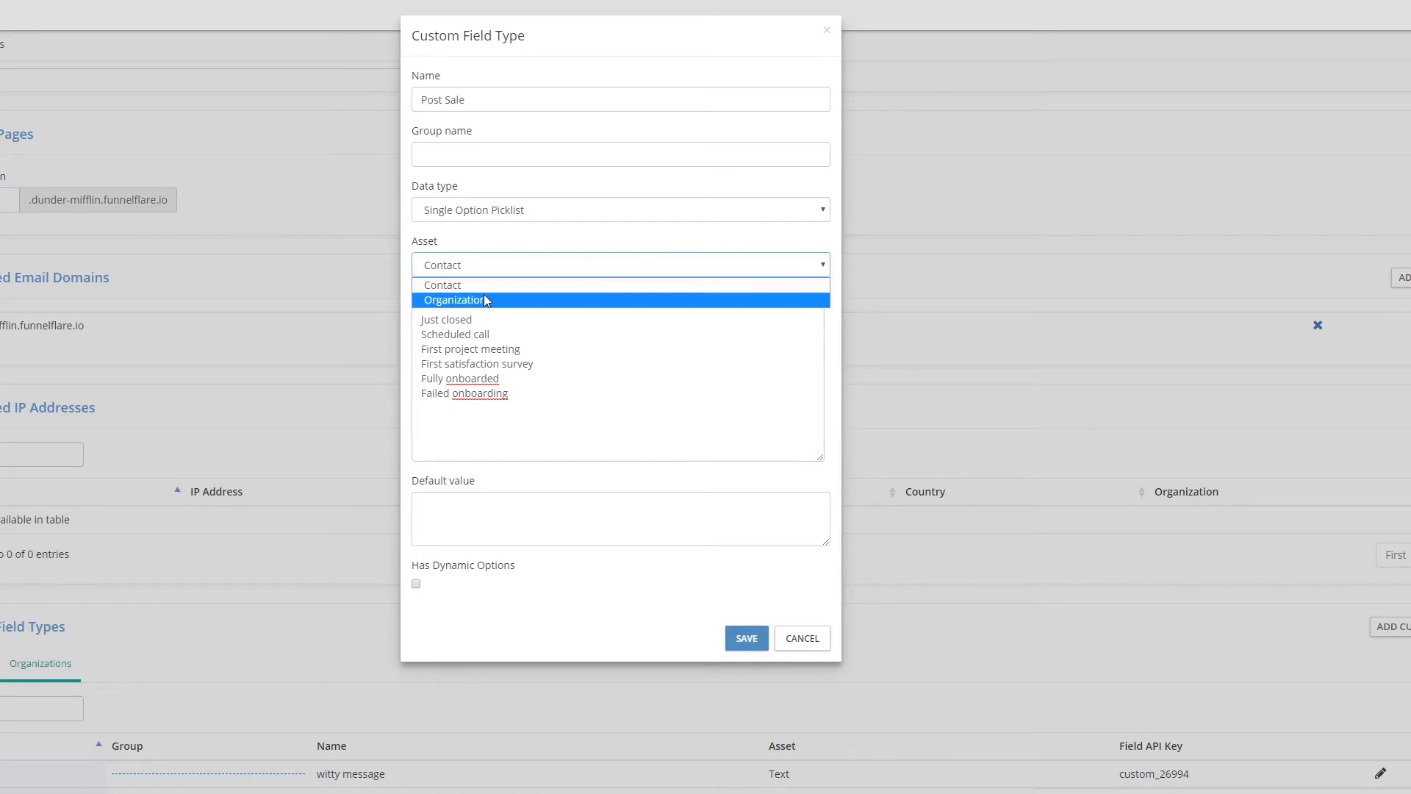
{"action": "left_click", "coordinate": [483, 294]}
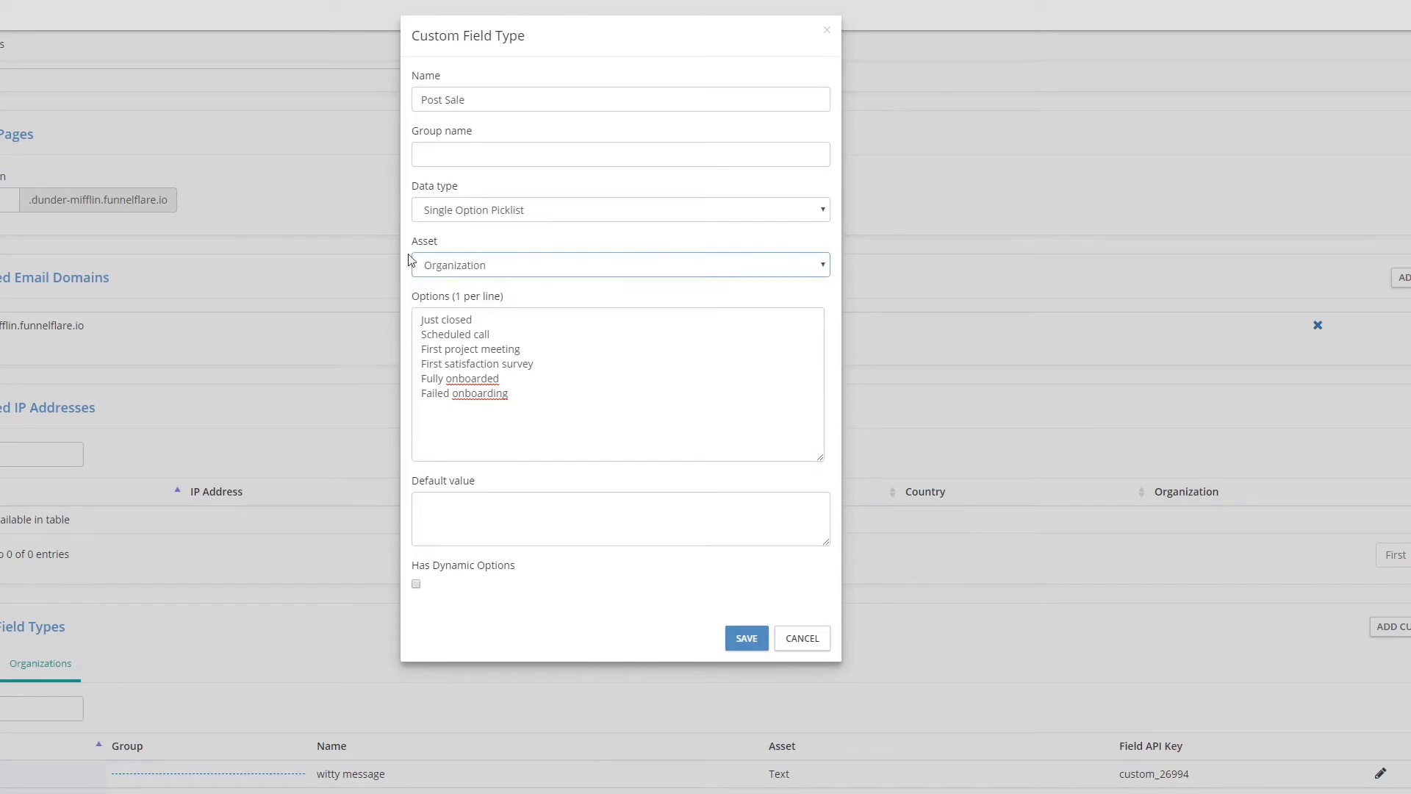
{"action": "left_click", "coordinate": [746, 639]}
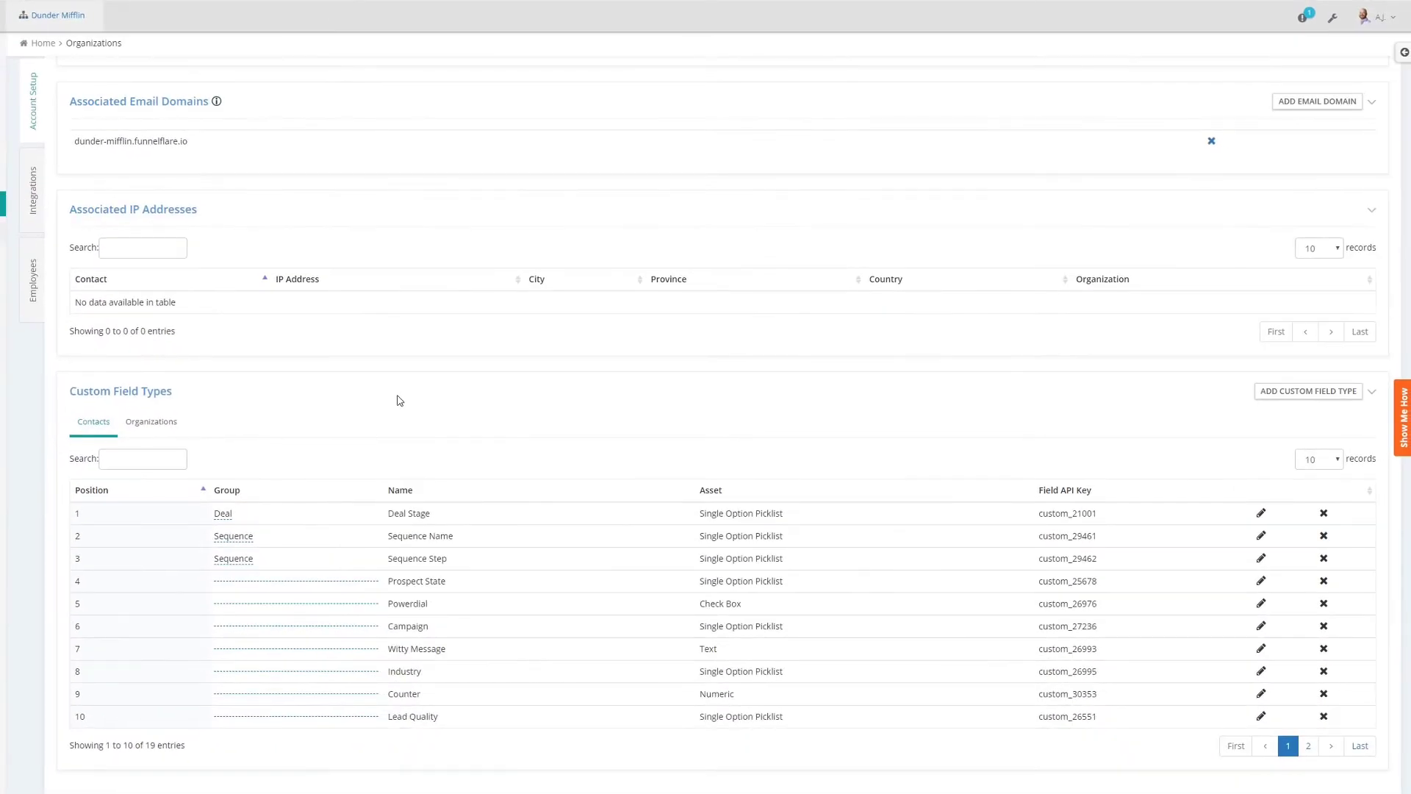
{"action": "left_click", "coordinate": [150, 424]}
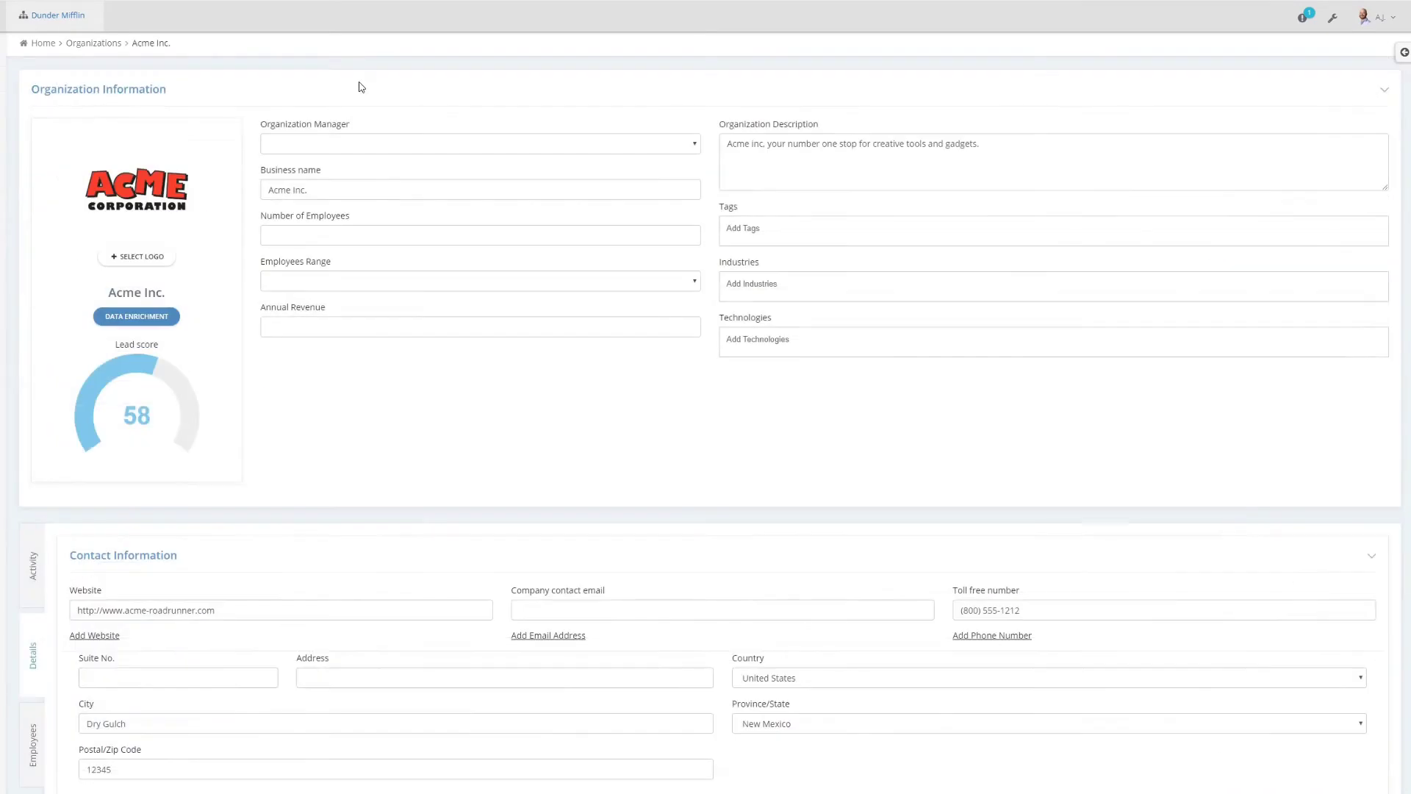
Set the Post Sale custom field of the Acme Inc. organization to Just closed and save the organization
{"action": "scroll", "coordinate": [249, 216], "scroll_direction": "down", "scroll_amount": 5}
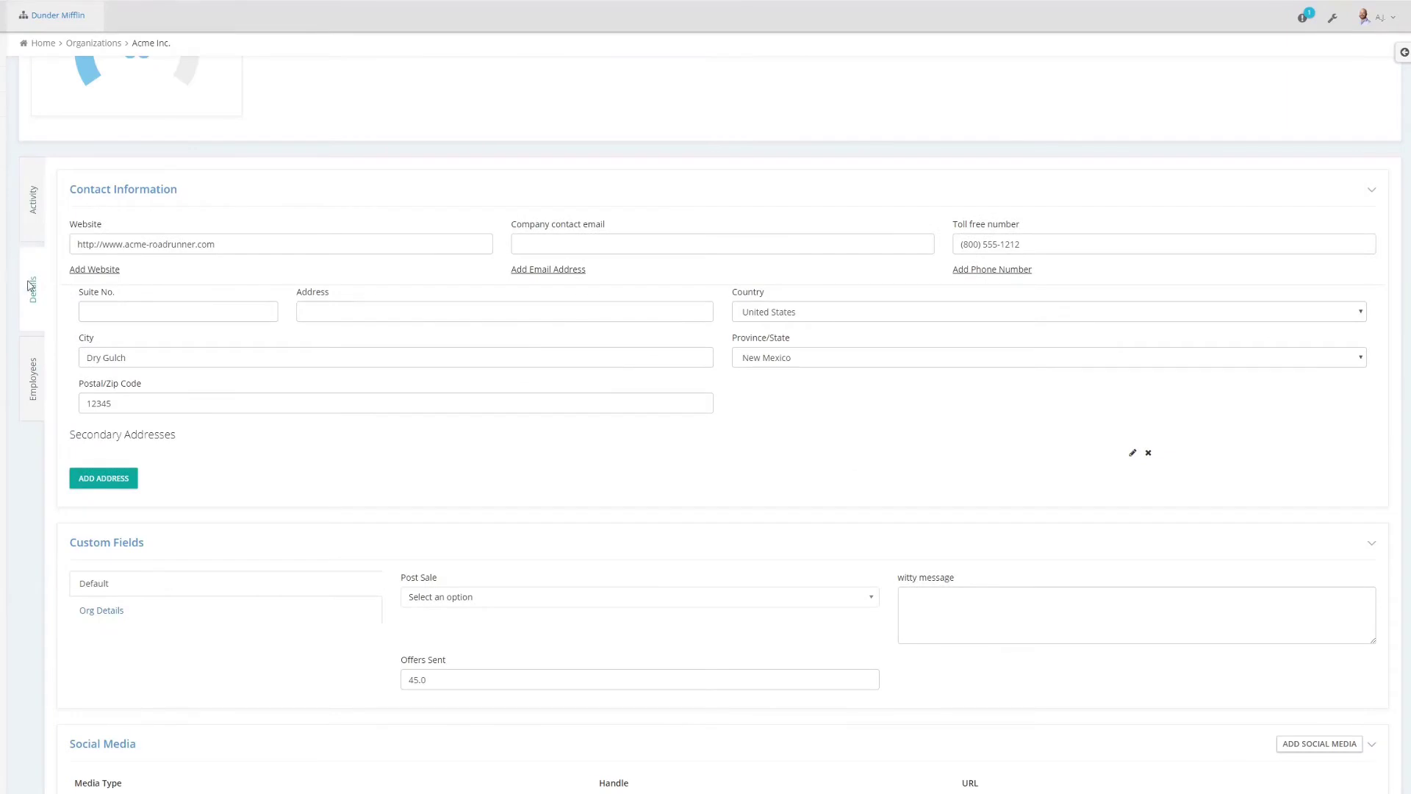
{"action": "scroll", "coordinate": [336, 520], "scroll_direction": "down", "scroll_amount": 3}
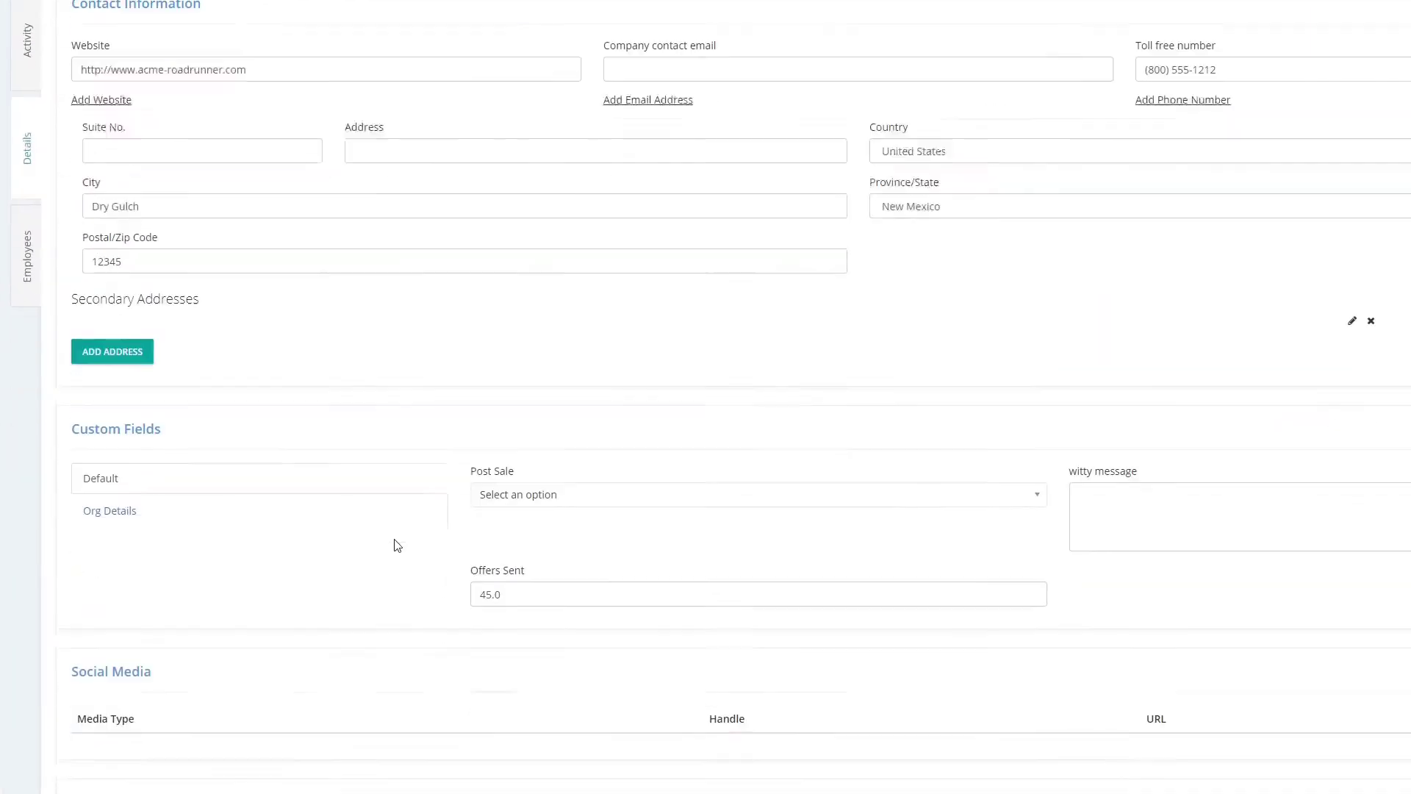
{"action": "left_click", "coordinate": [621, 420]}
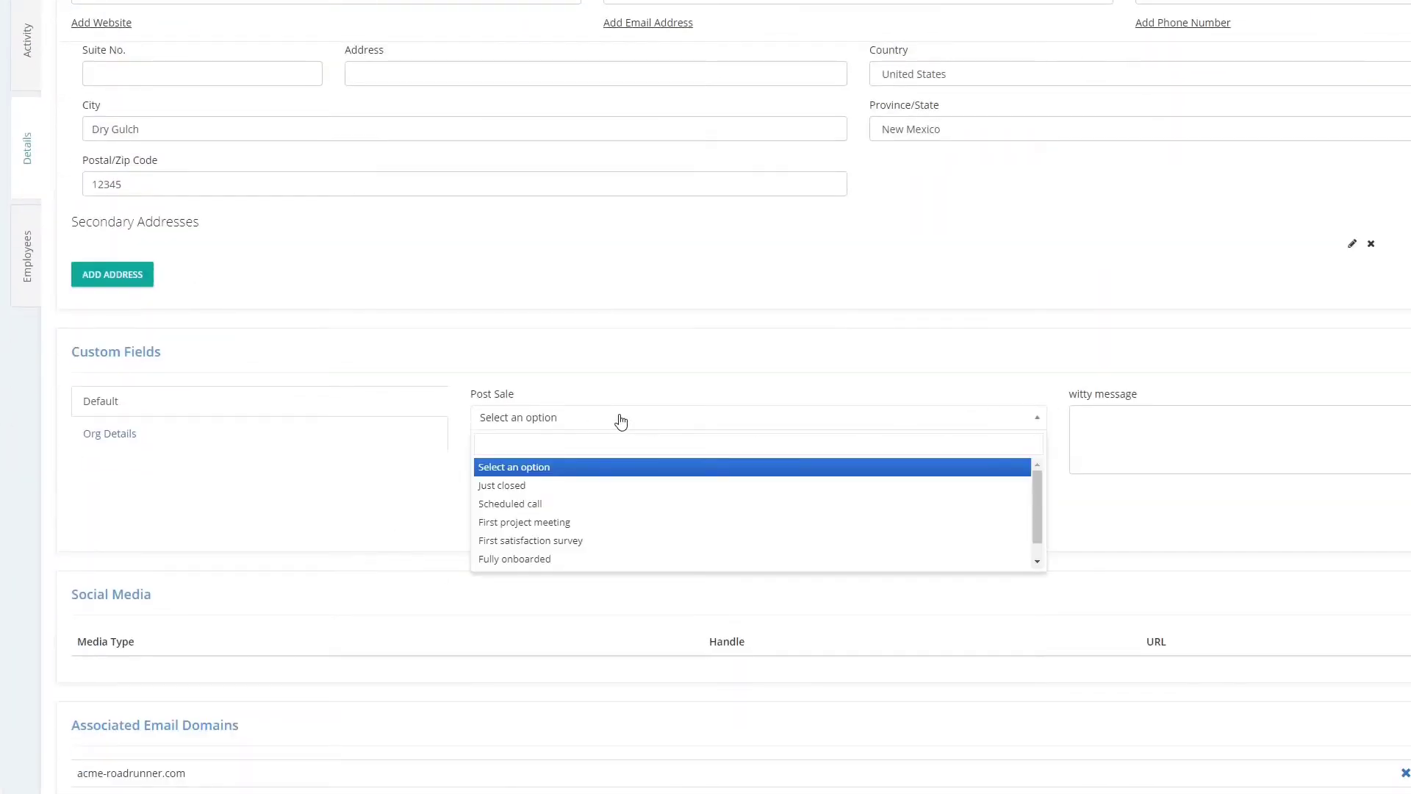
{"action": "left_click", "coordinate": [501, 485]}
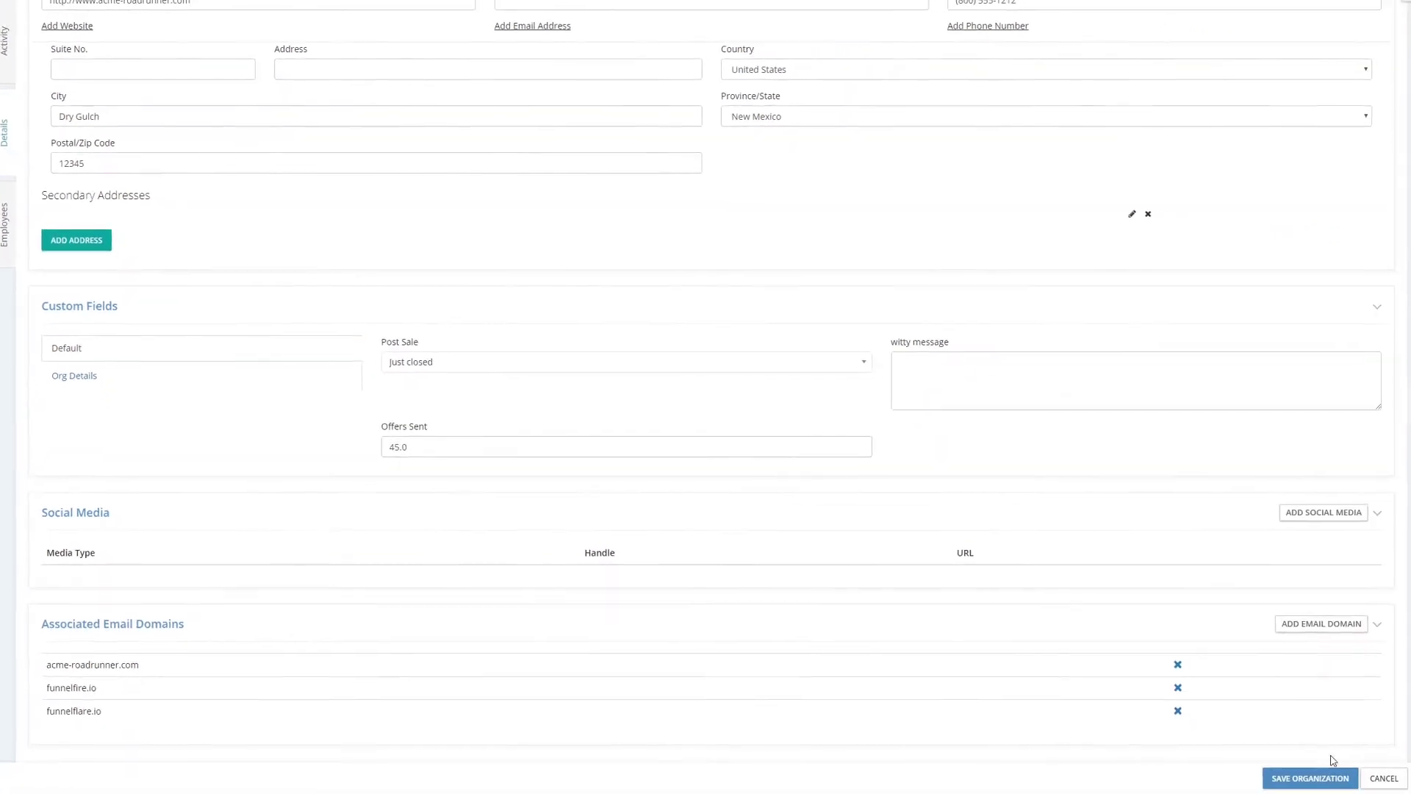
{"action": "left_click", "coordinate": [1311, 778]}
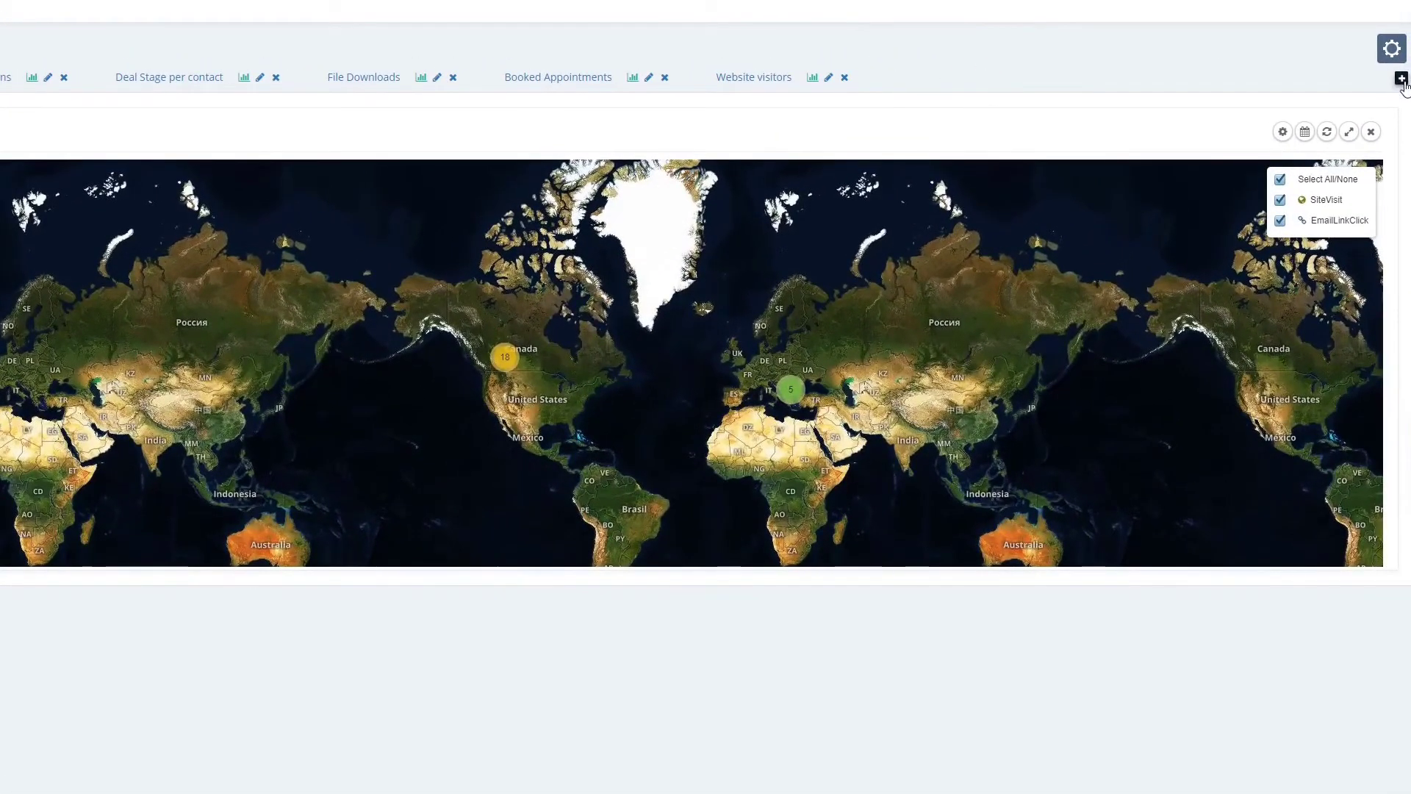
Add a new tab to the dashboard and name it Onboarding
{"action": "left_click", "coordinate": [1401, 79]}
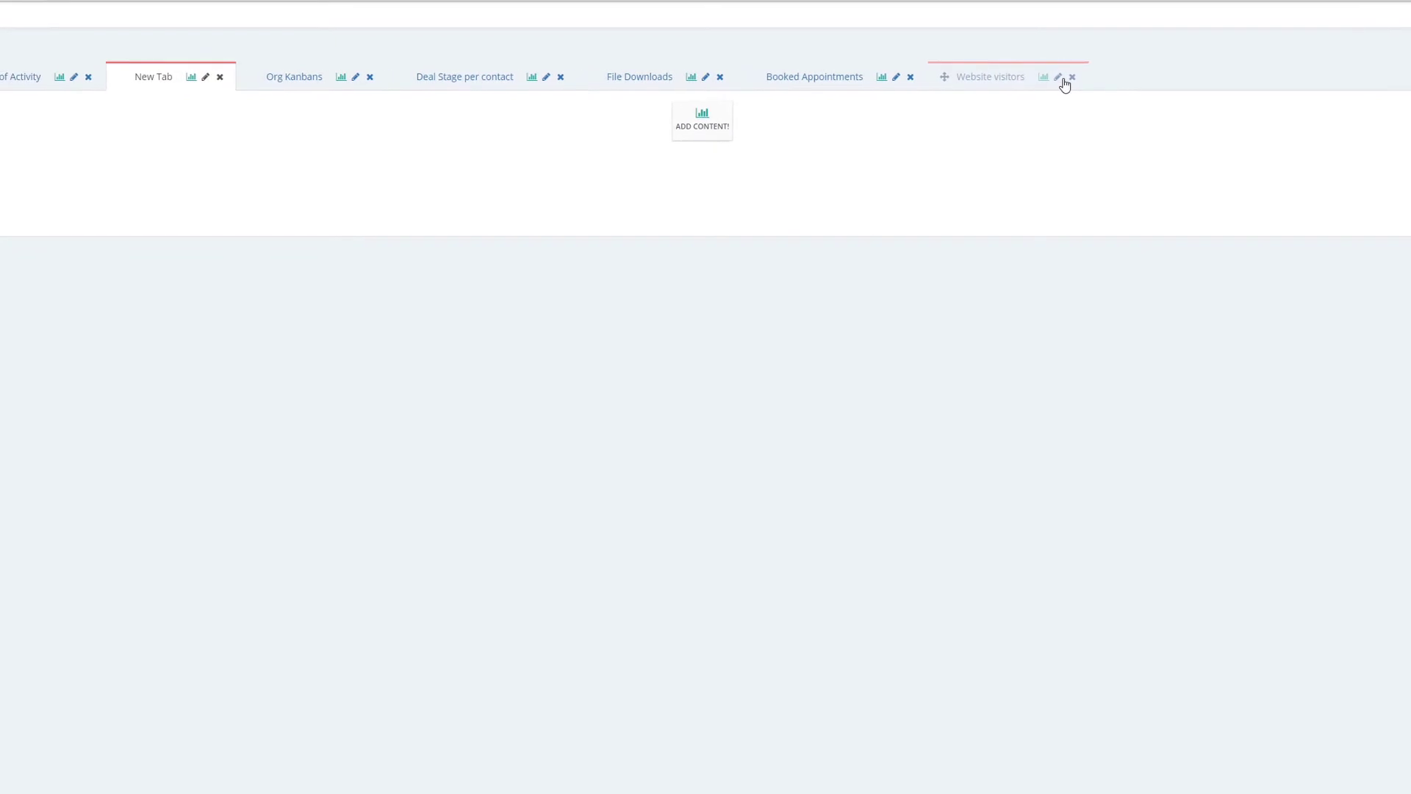
{"action": "left_click", "coordinate": [206, 76]}
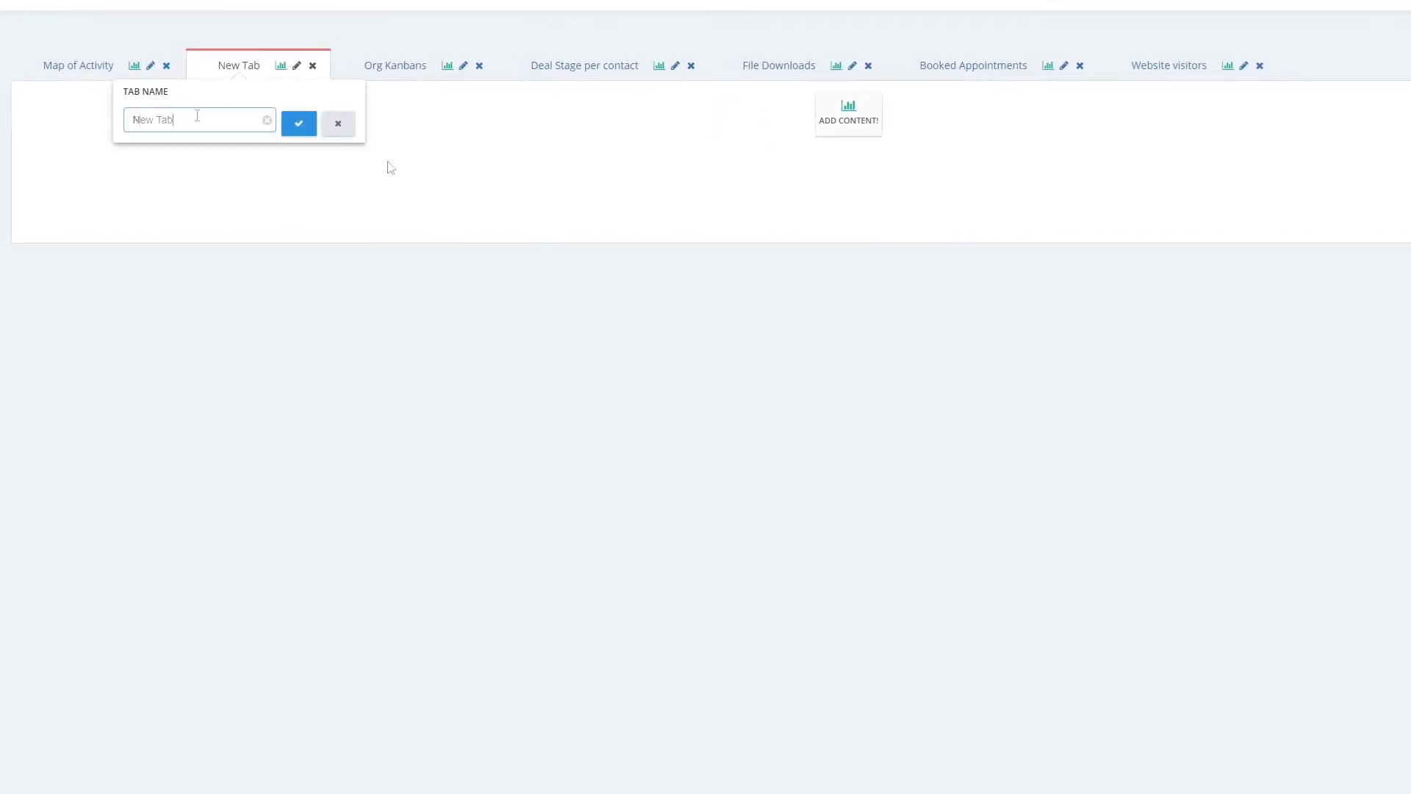
{"action": "type", "text": "Onbao"}
{"action": "left_click", "coordinate": [297, 128]}
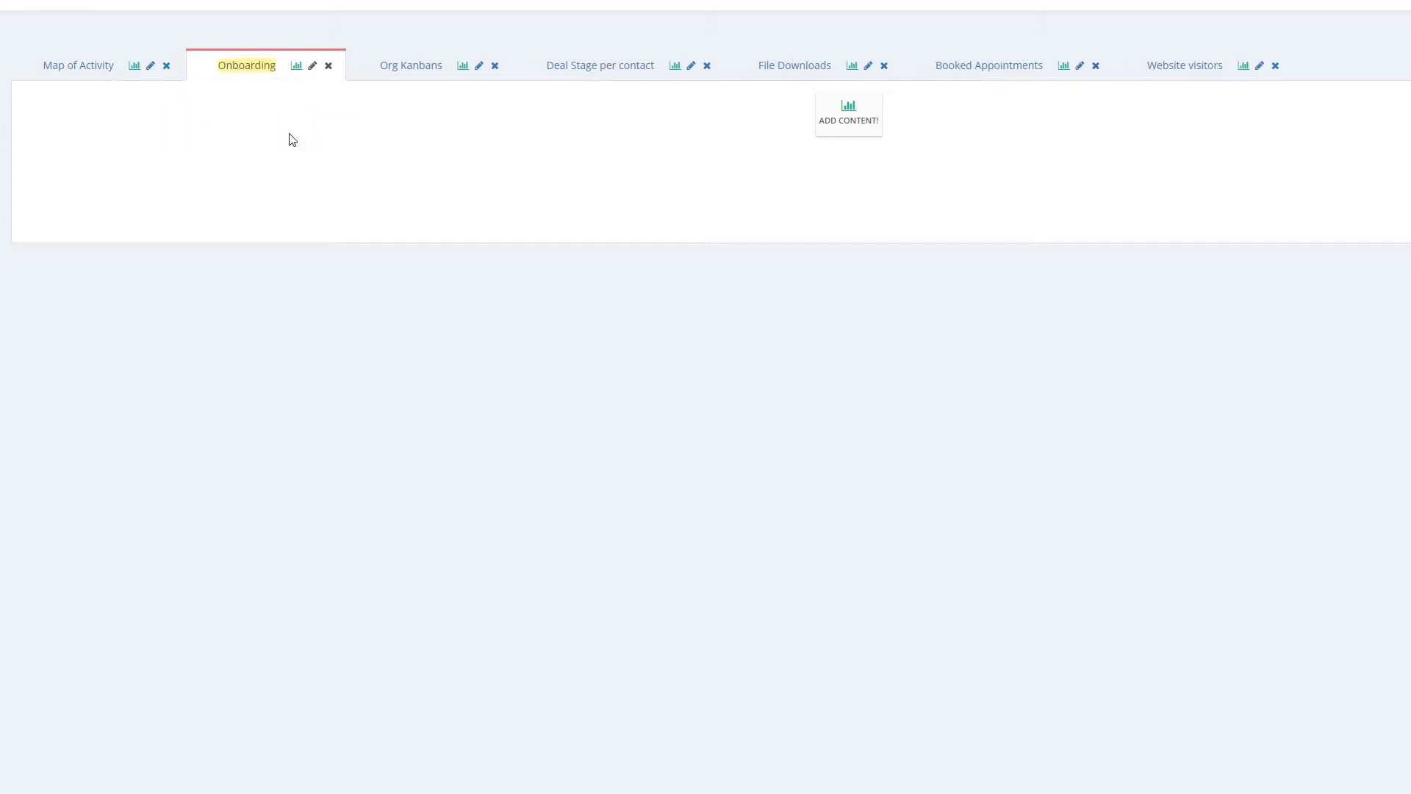
Add an Organization Kanban widget to the Onboarding tab and configure it to use the Post Sale custom field
{"action": "left_click", "coordinate": [855, 134]}
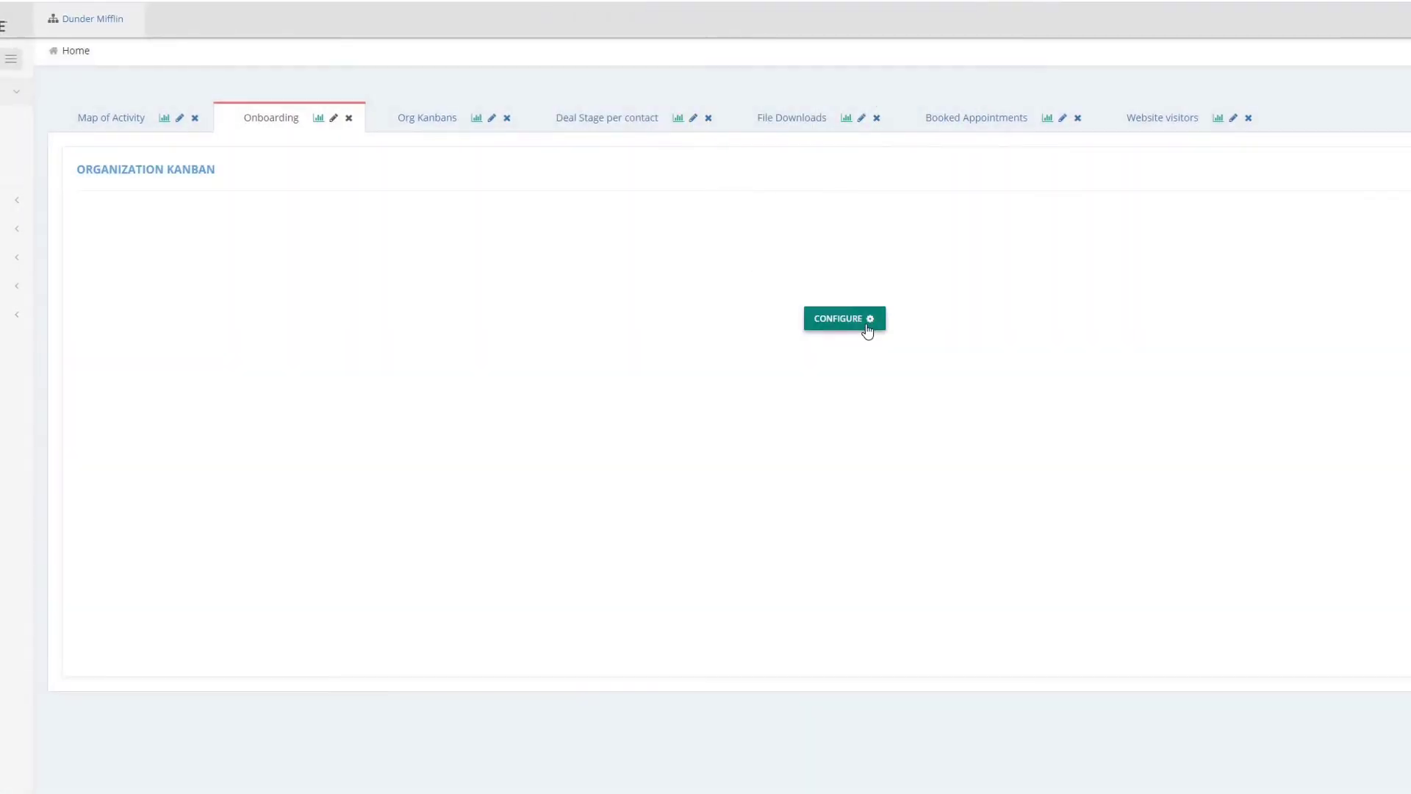
{"action": "left_click", "coordinate": [865, 326]}
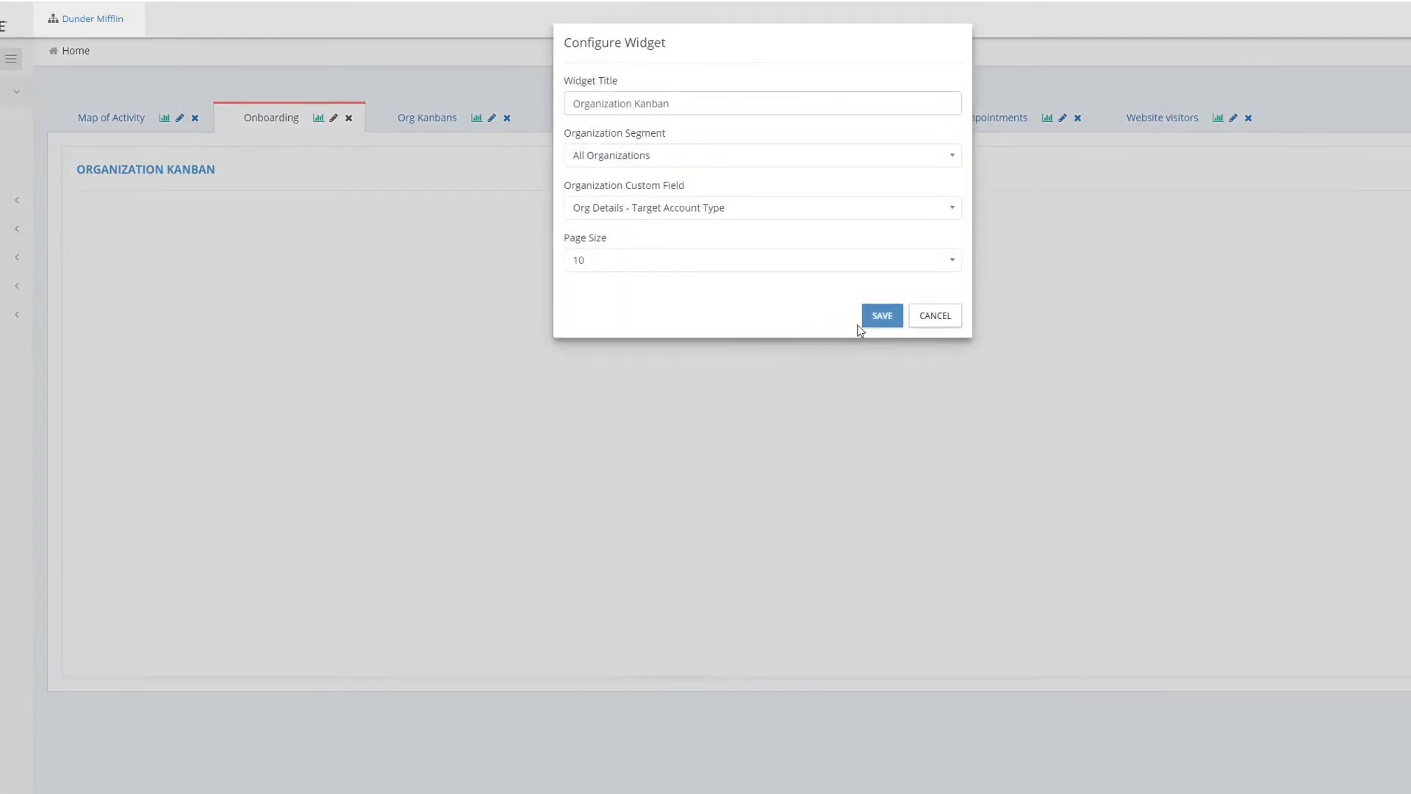
{"action": "left_click", "coordinate": [651, 211]}
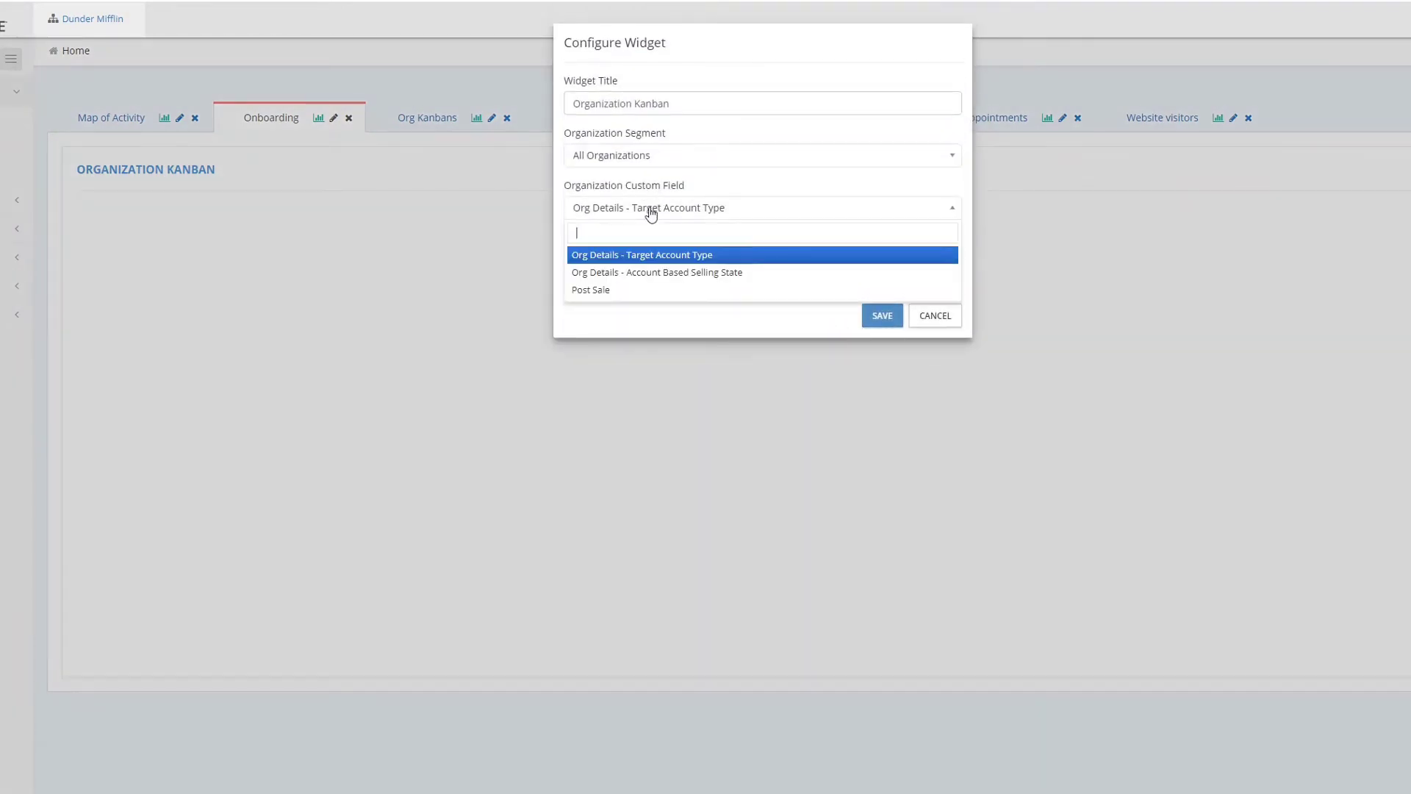
{"action": "left_click", "coordinate": [617, 292]}
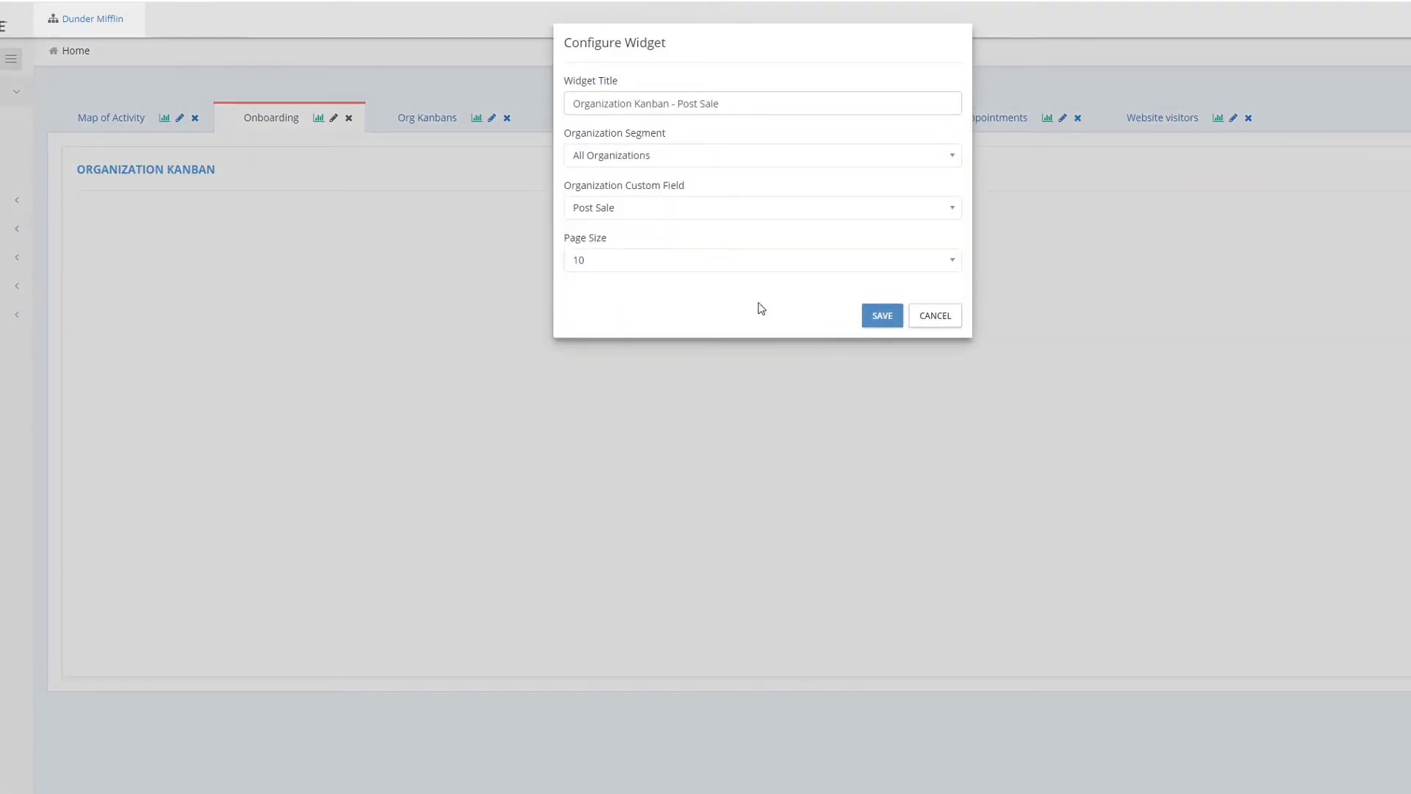
{"action": "left_click", "coordinate": [884, 316]}
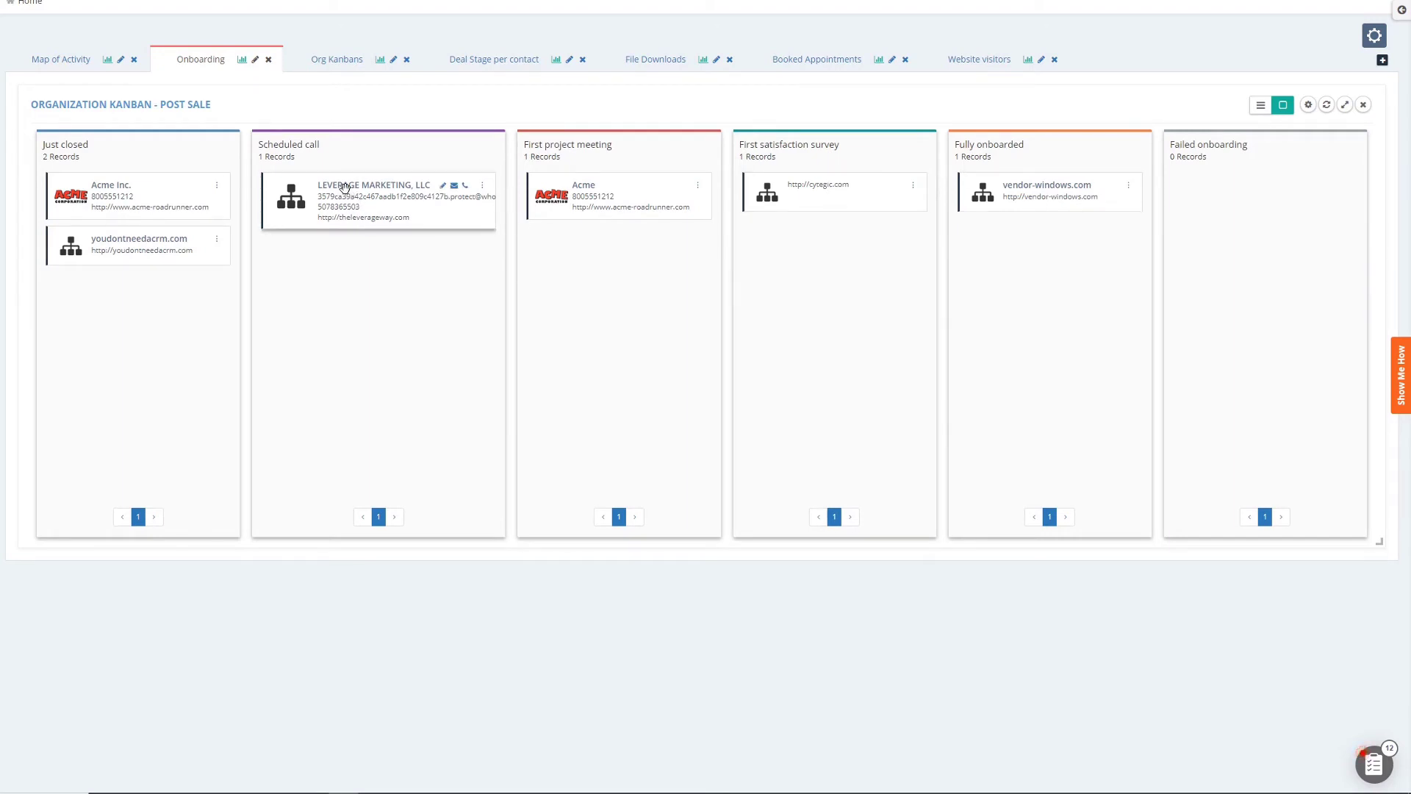
Move the Acme card from First project meeting to First satisfaction survey in the Post Sale kanban
{"action": "left_click_drag", "start_coordinate": [588, 180], "coordinate": [837, 243]}
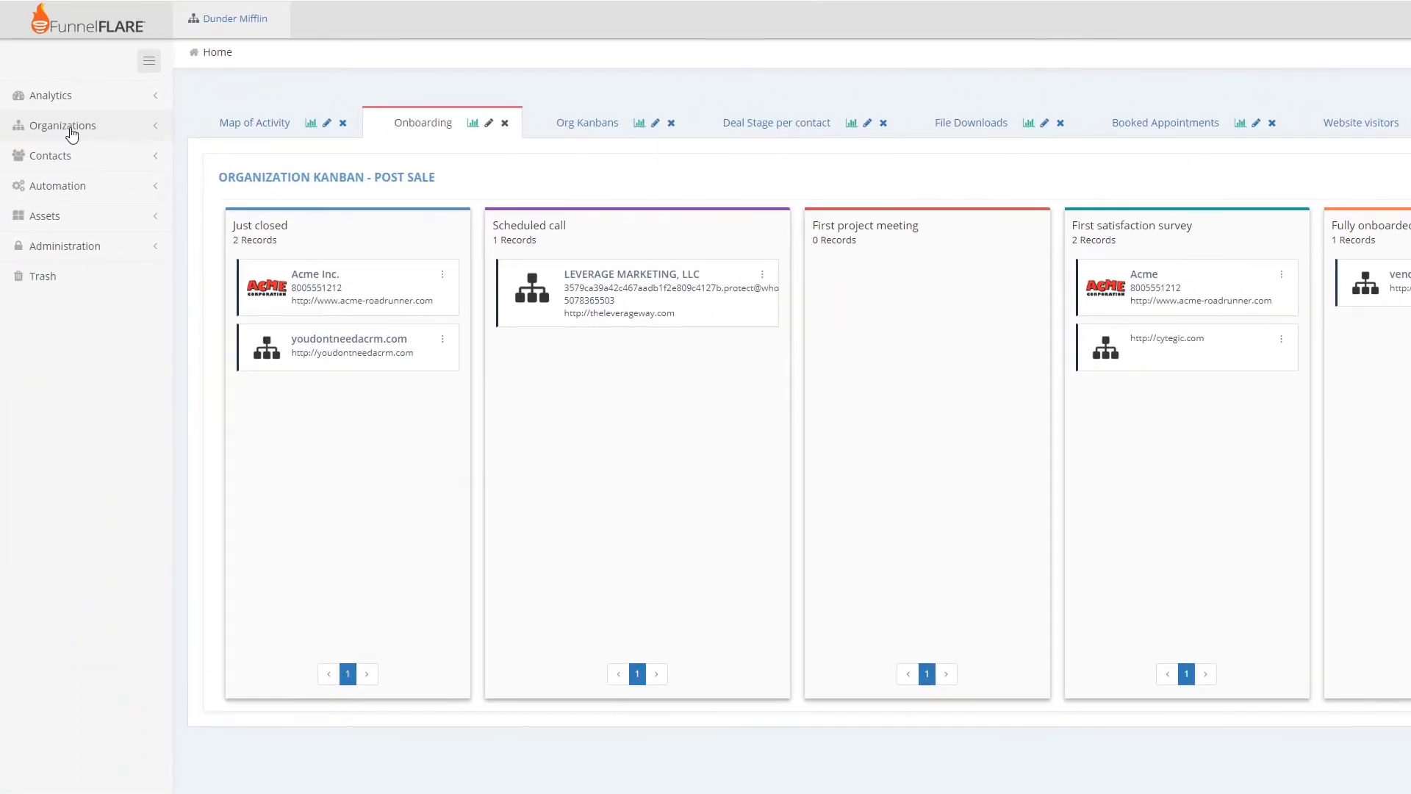
Start a new organization segment from the list of all organizations and name it Companies in Canada
{"action": "left_click", "coordinate": [69, 131]}
{"action": "left_click", "coordinate": [92, 159]}
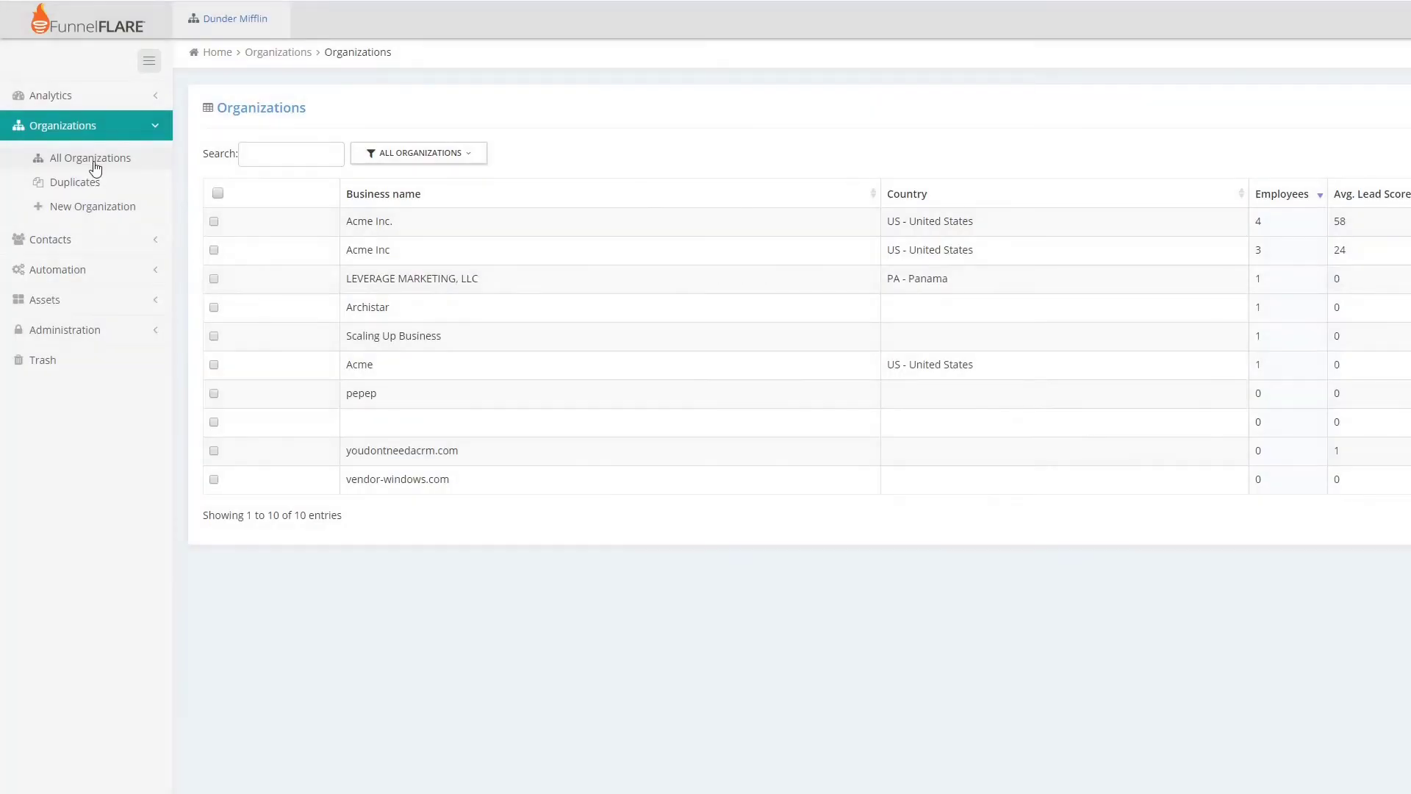
{"action": "left_click", "coordinate": [419, 152]}
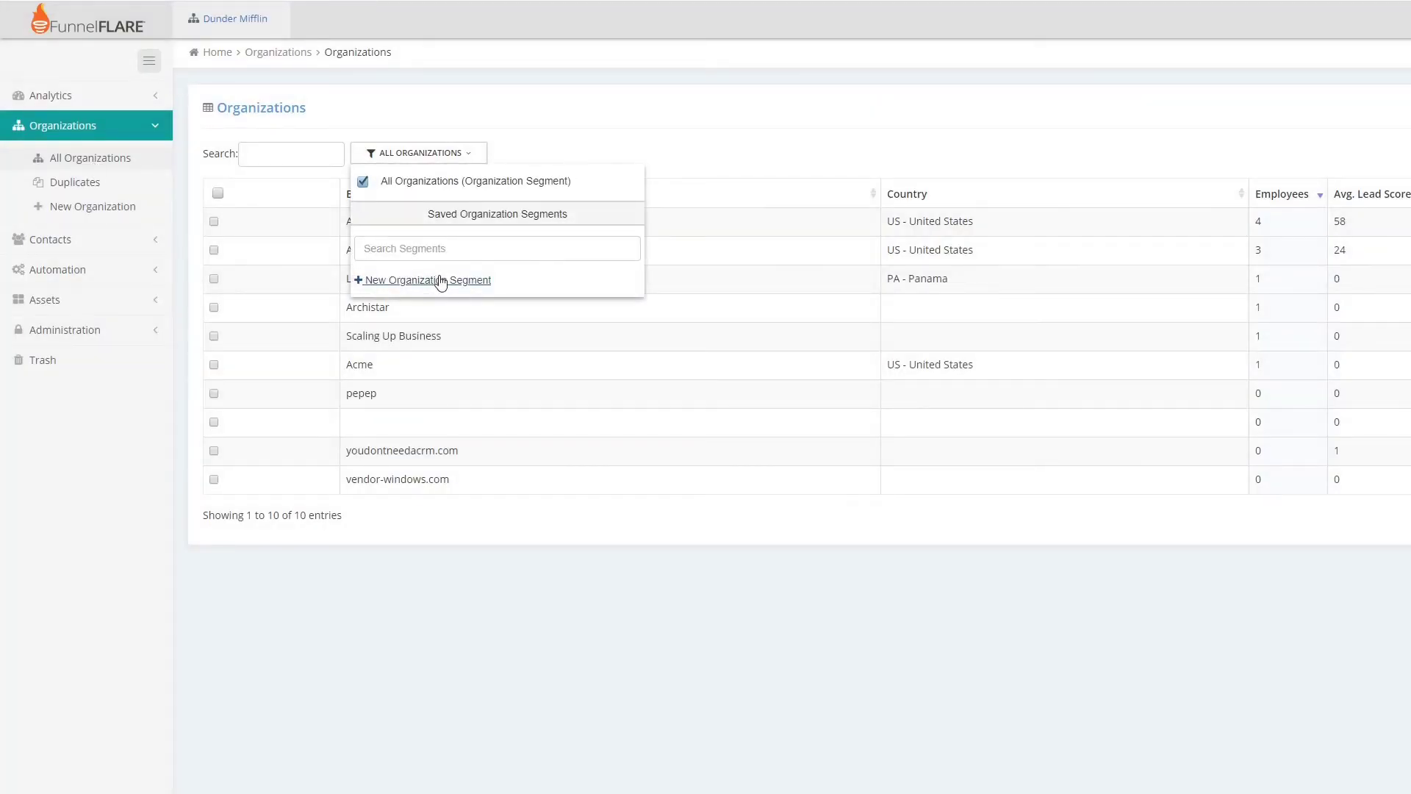
{"action": "left_click", "coordinate": [439, 280]}
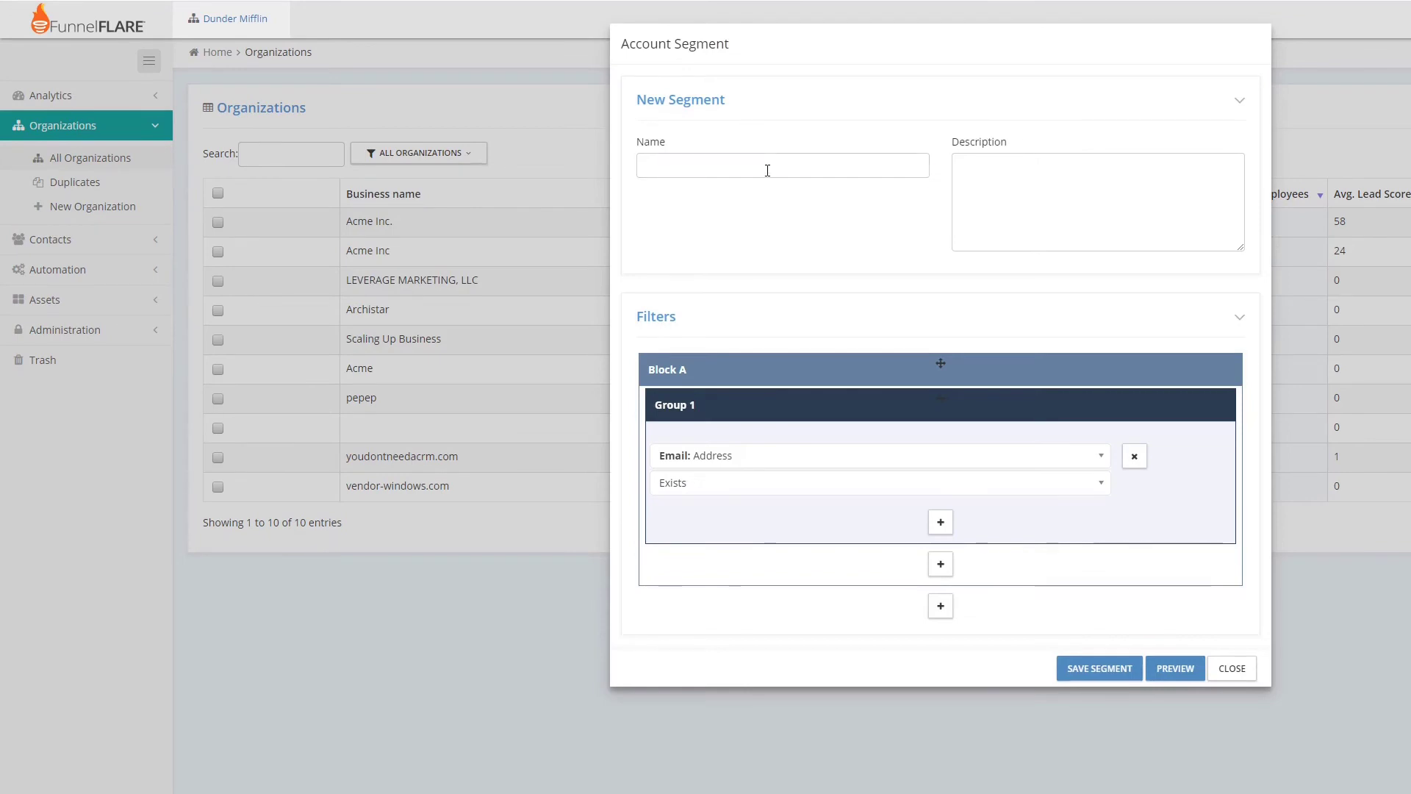
{"action": "left_click", "coordinate": [767, 170]}
{"action": "type", "text": "Companies "}
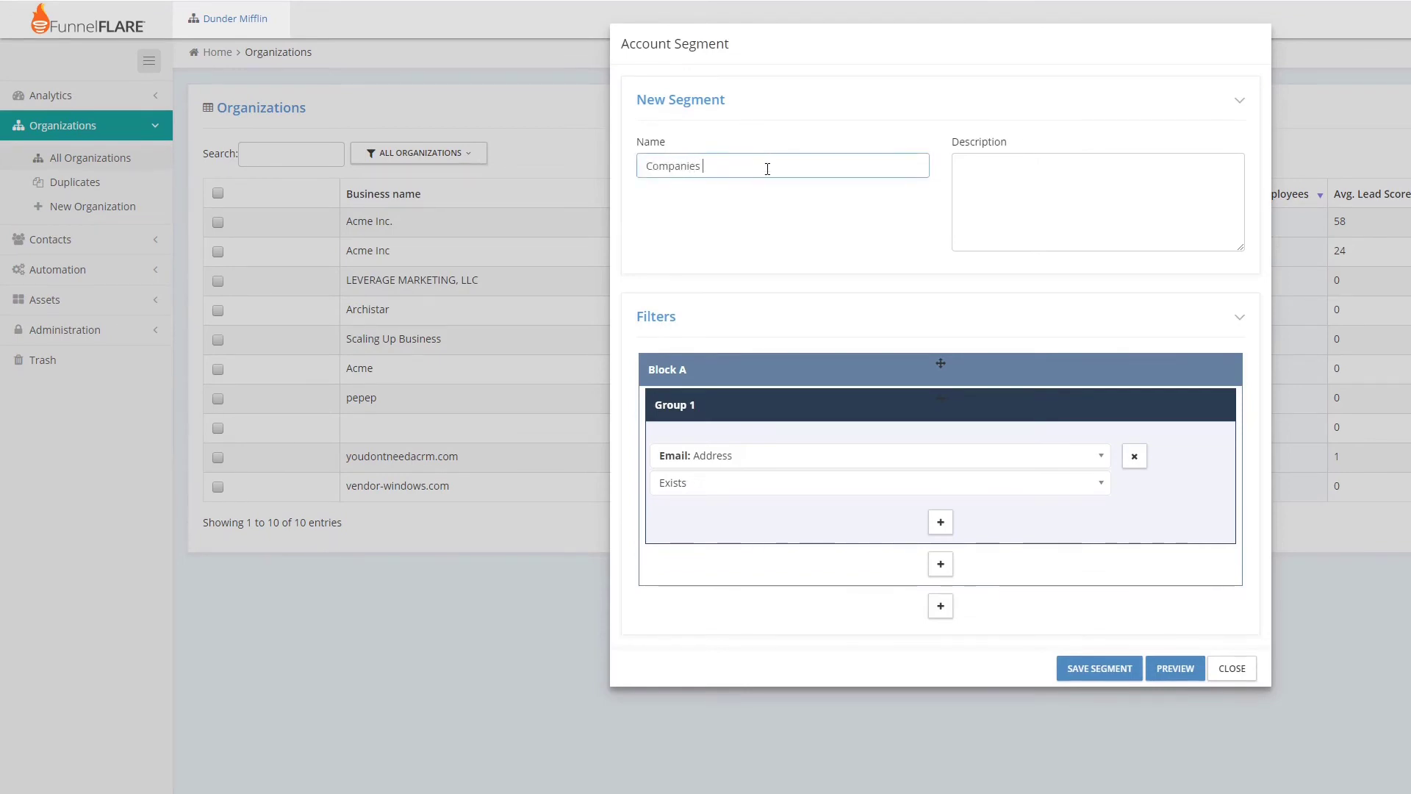
{"action": "type", "text": "in Candad"}
{"action": "key", "text": "BackSpace"}
{"action": "key", "text": "BackSpace"}
{"action": "type", "text": "ada"}
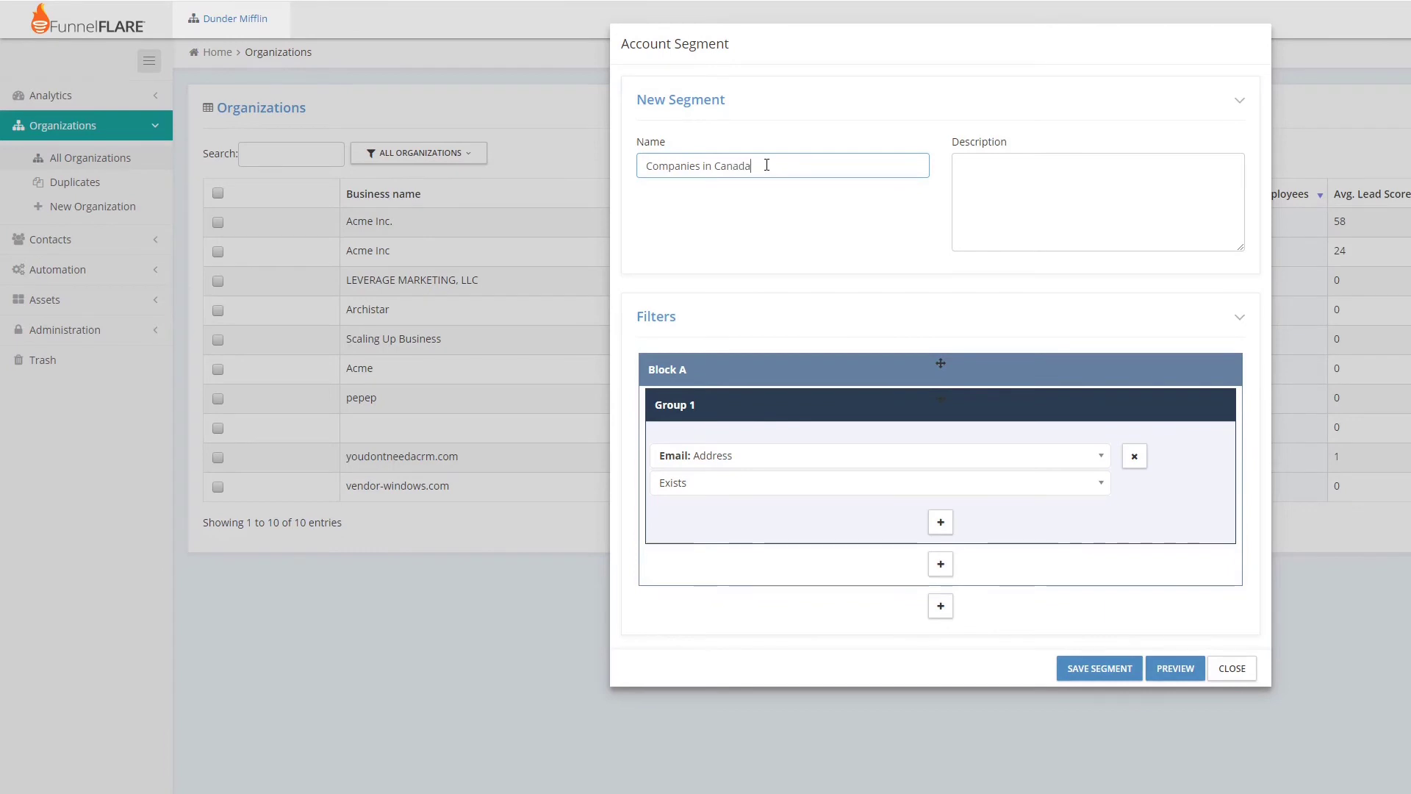
Filter the segment by organization Country equals Canada, save the segment and close its dialog
{"action": "left_click", "coordinate": [926, 461]}
{"action": "type", "text": "countr"}
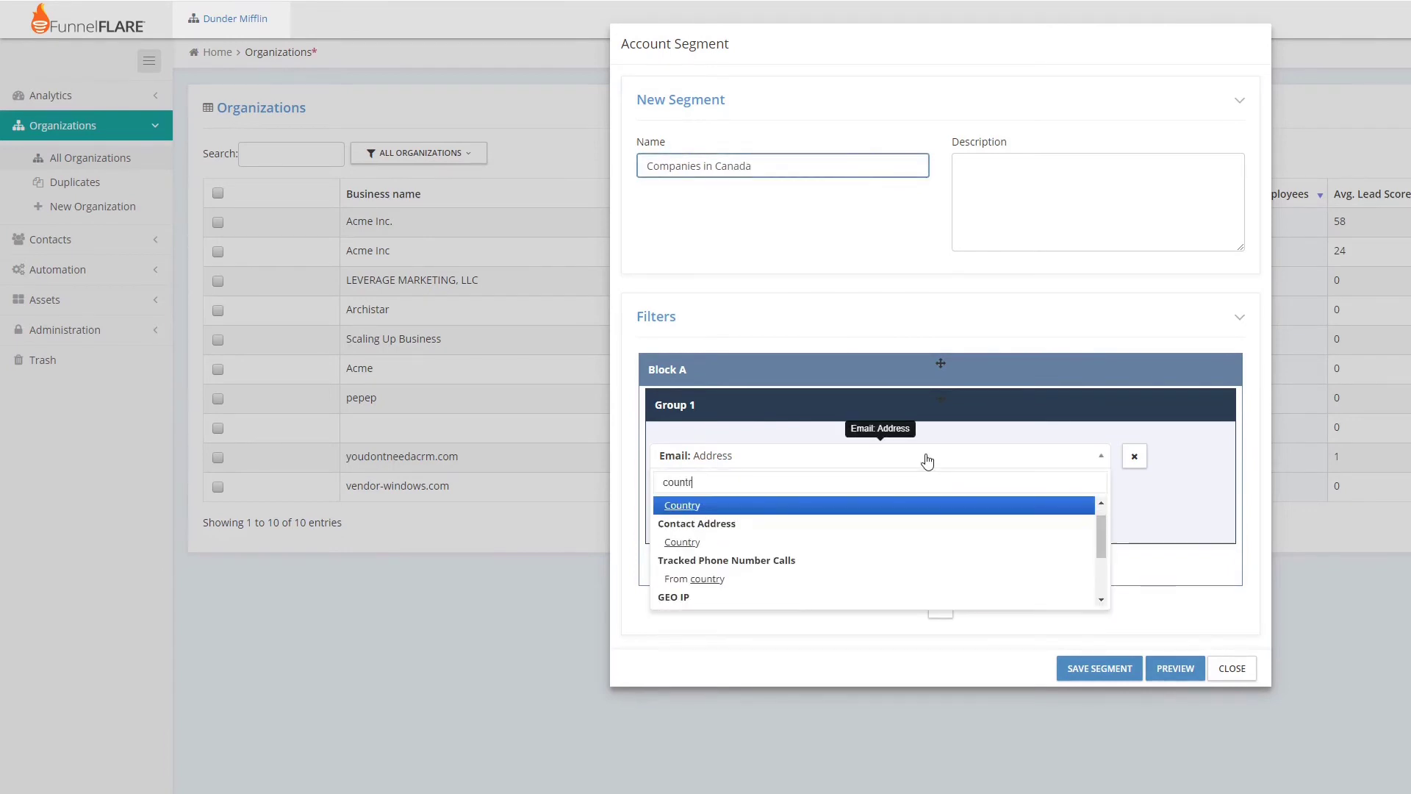
{"action": "left_click", "coordinate": [694, 527]}
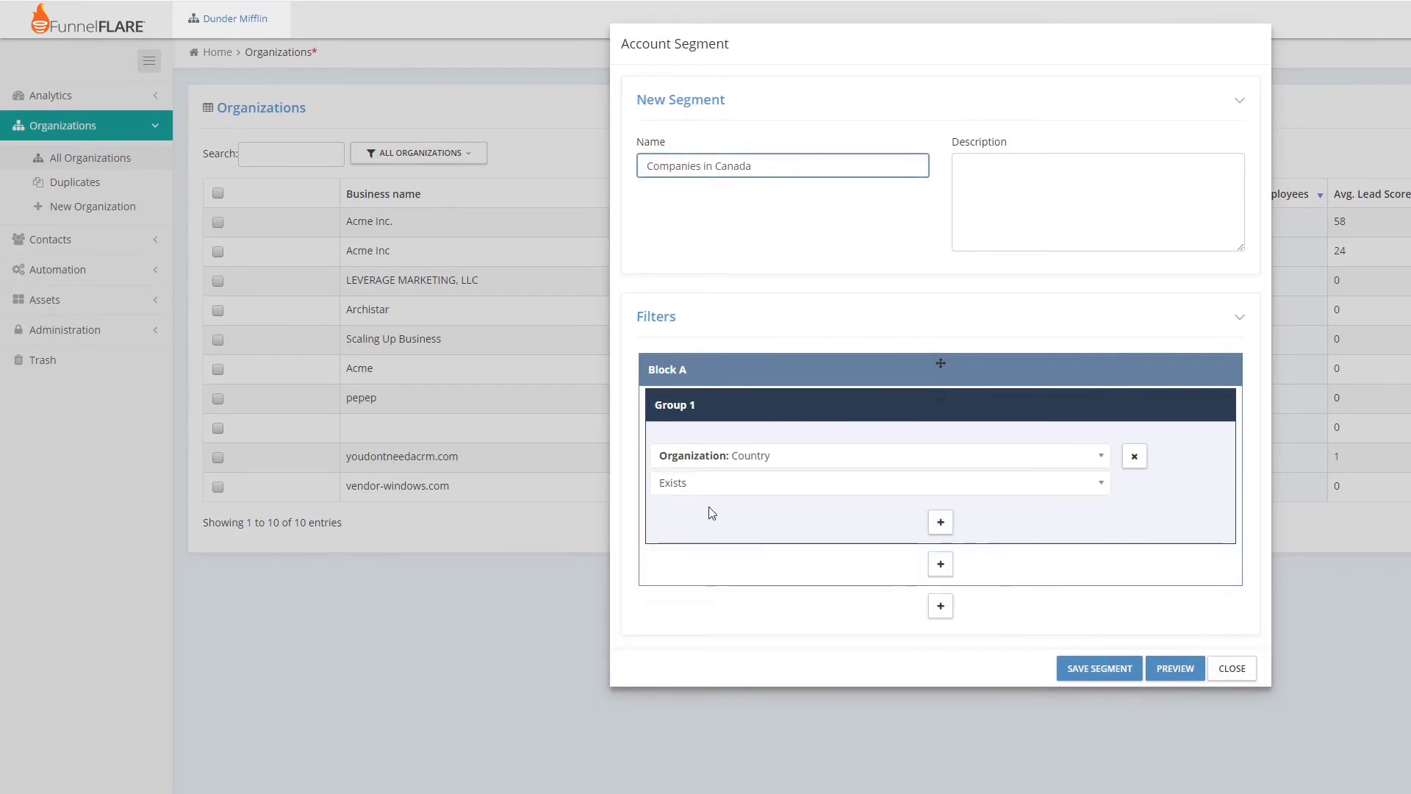
{"action": "left_click", "coordinate": [698, 483]}
{"action": "left_click", "coordinate": [688, 529]}
{"action": "left_click", "coordinate": [687, 520]}
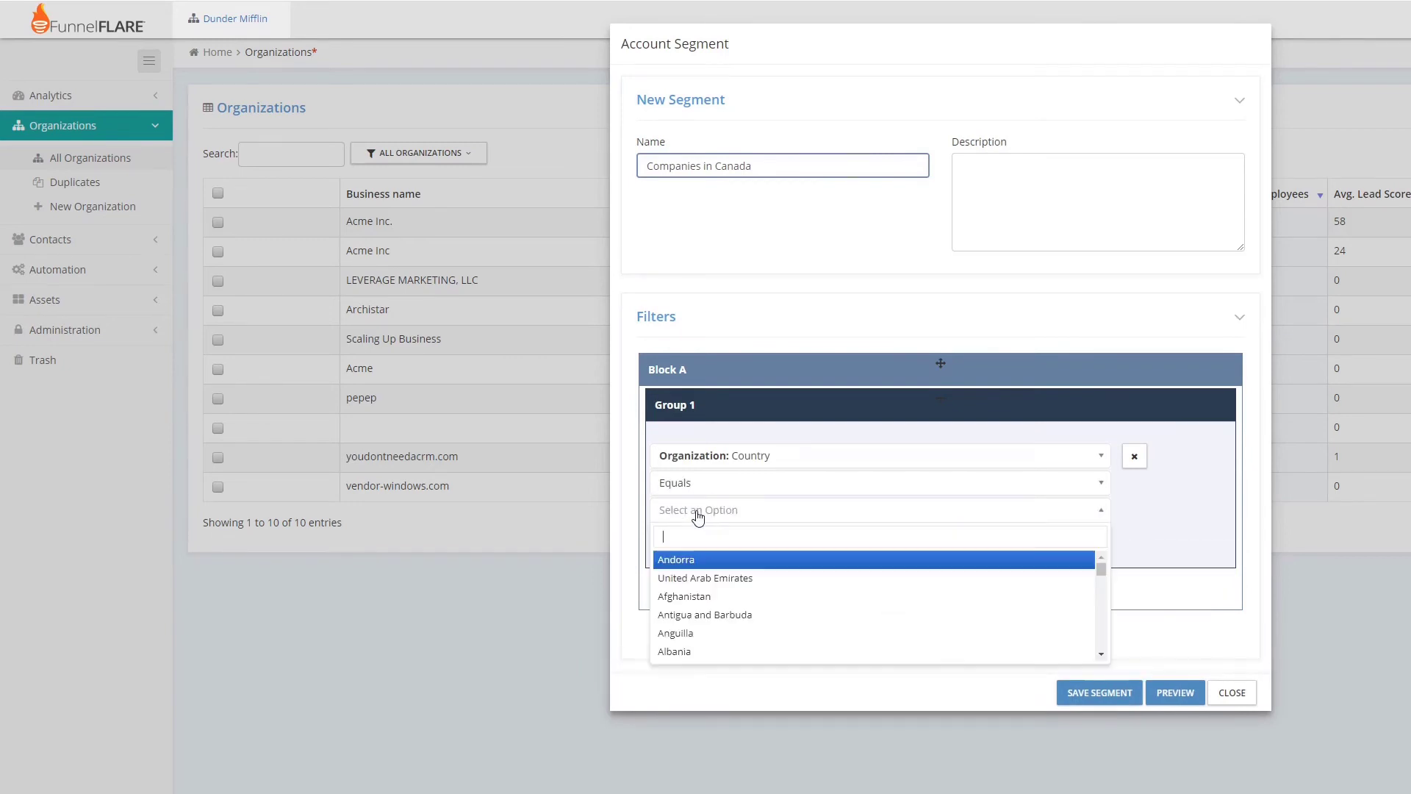
{"action": "type", "text": "can"}
{"action": "left_click", "coordinate": [688, 572]}
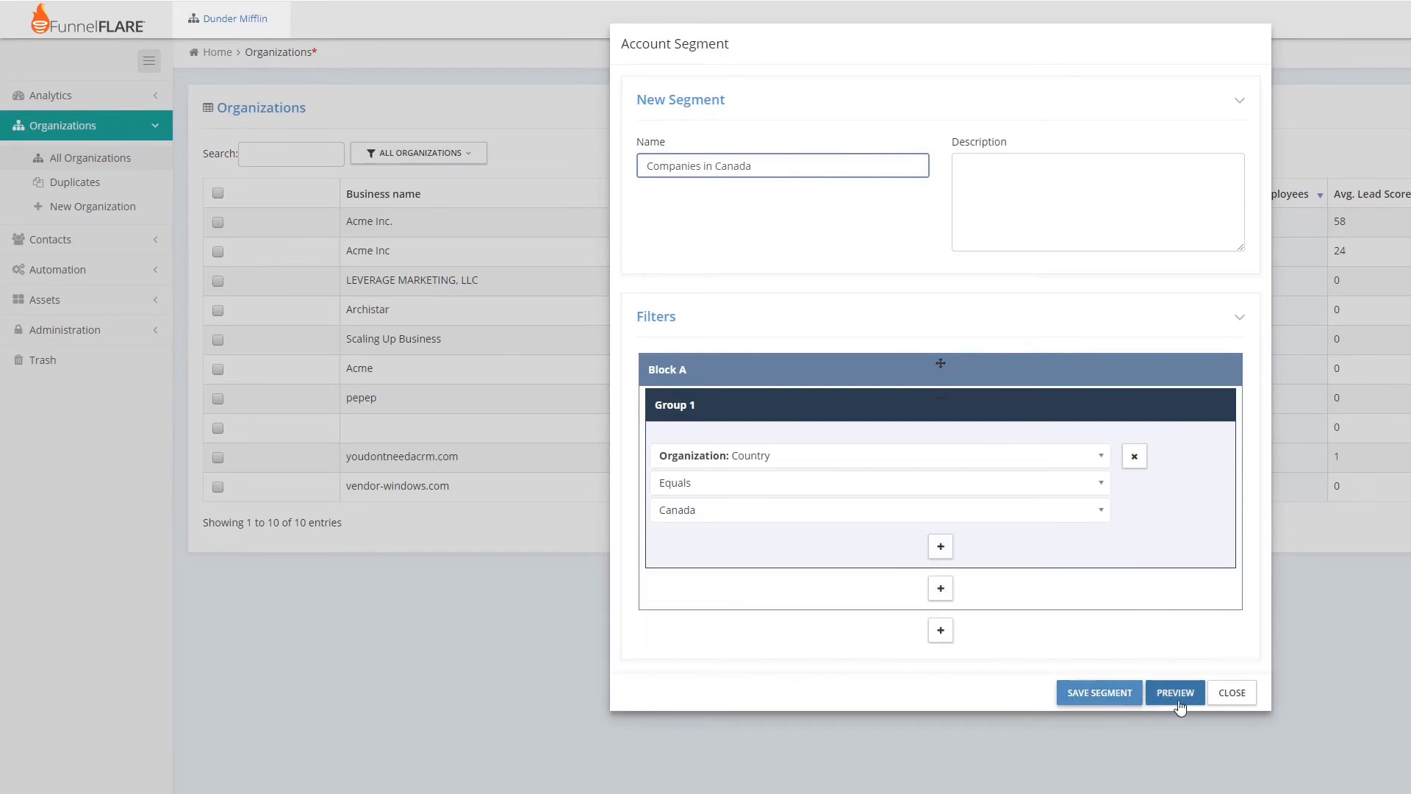
{"action": "left_click", "coordinate": [1084, 696]}
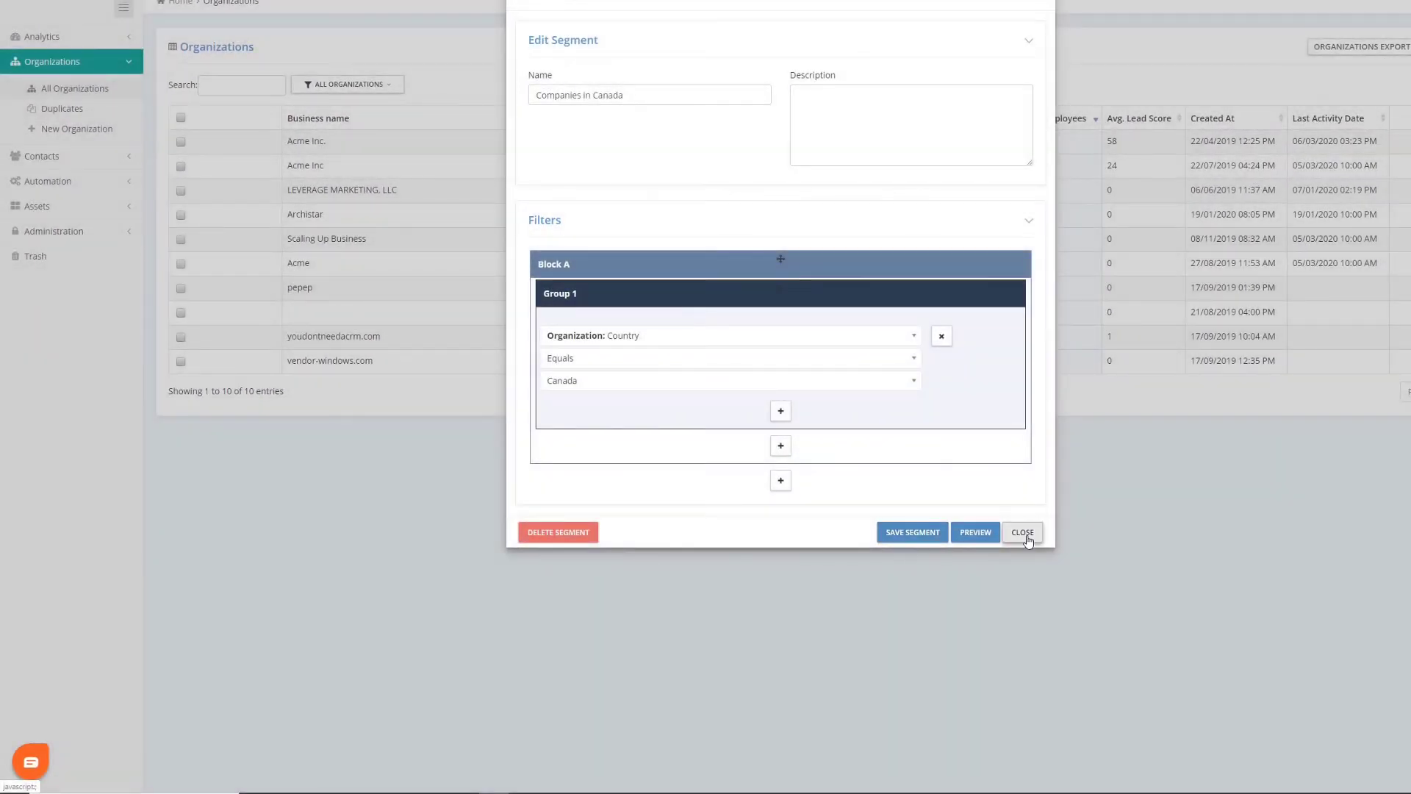
{"action": "left_click", "coordinate": [1024, 535]}
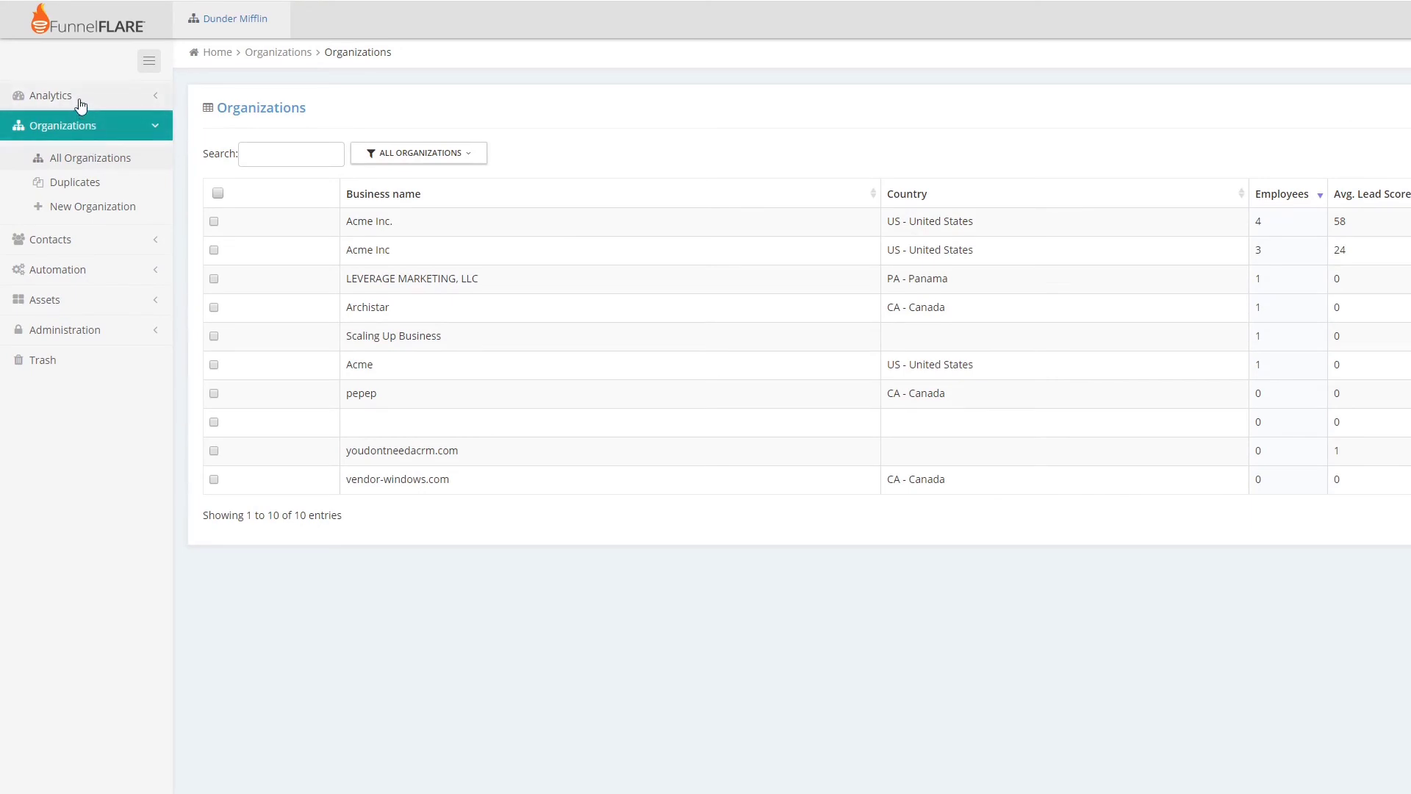
Open the analytics dashboard and set the Onboarding kanban widget's organization segment to Companies in Canada, saving the configuration
{"action": "left_click", "coordinate": [79, 97]}
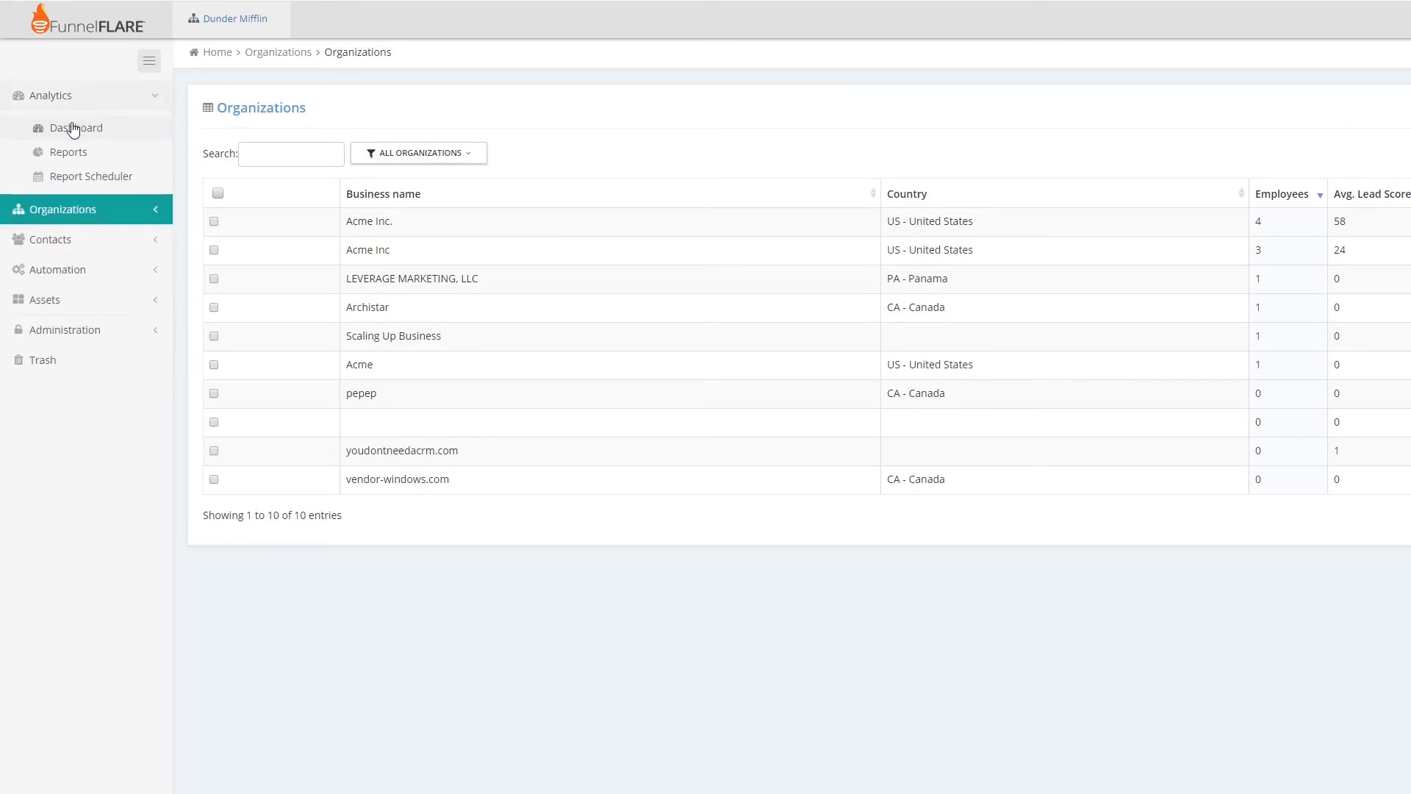
{"action": "left_click", "coordinate": [74, 129]}
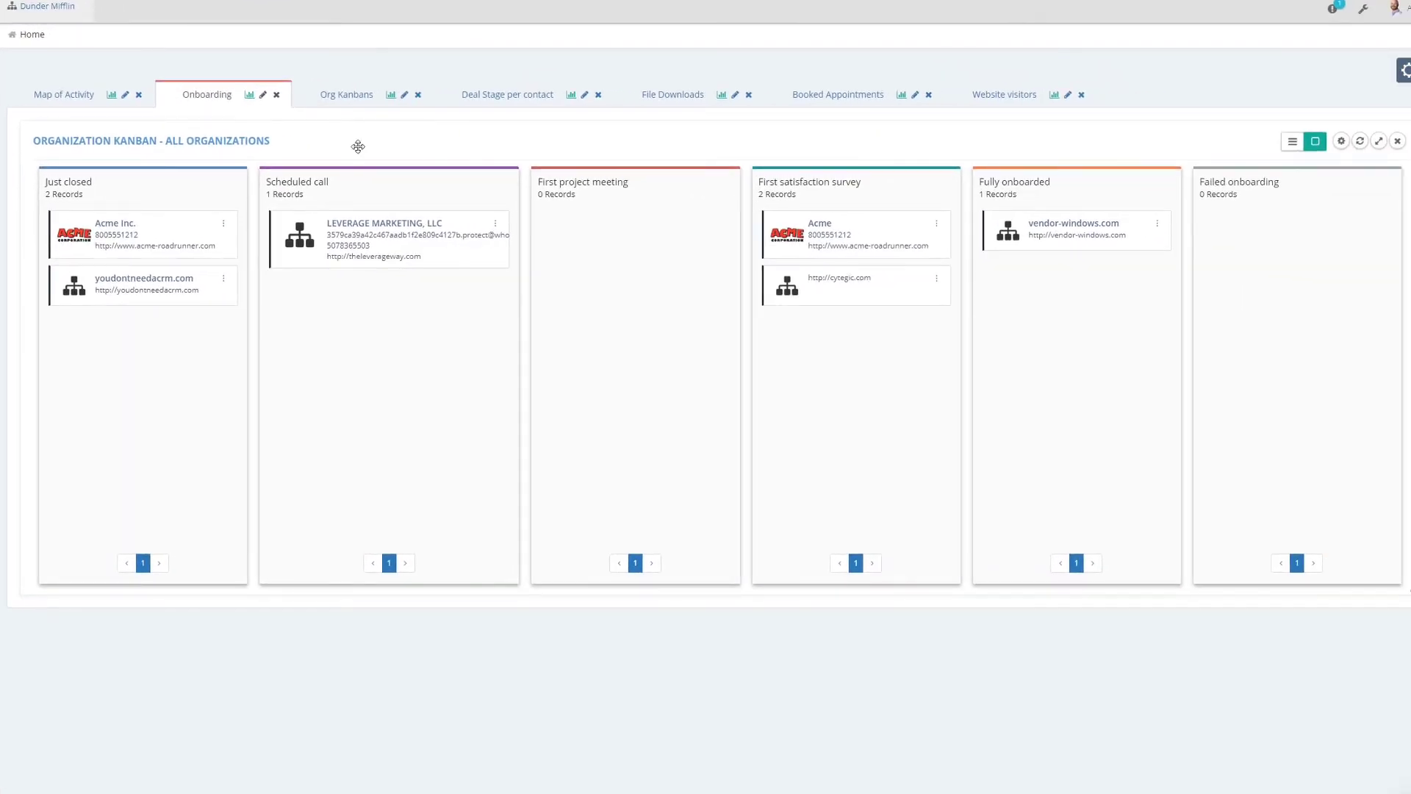
{"action": "left_click", "coordinate": [1342, 143]}
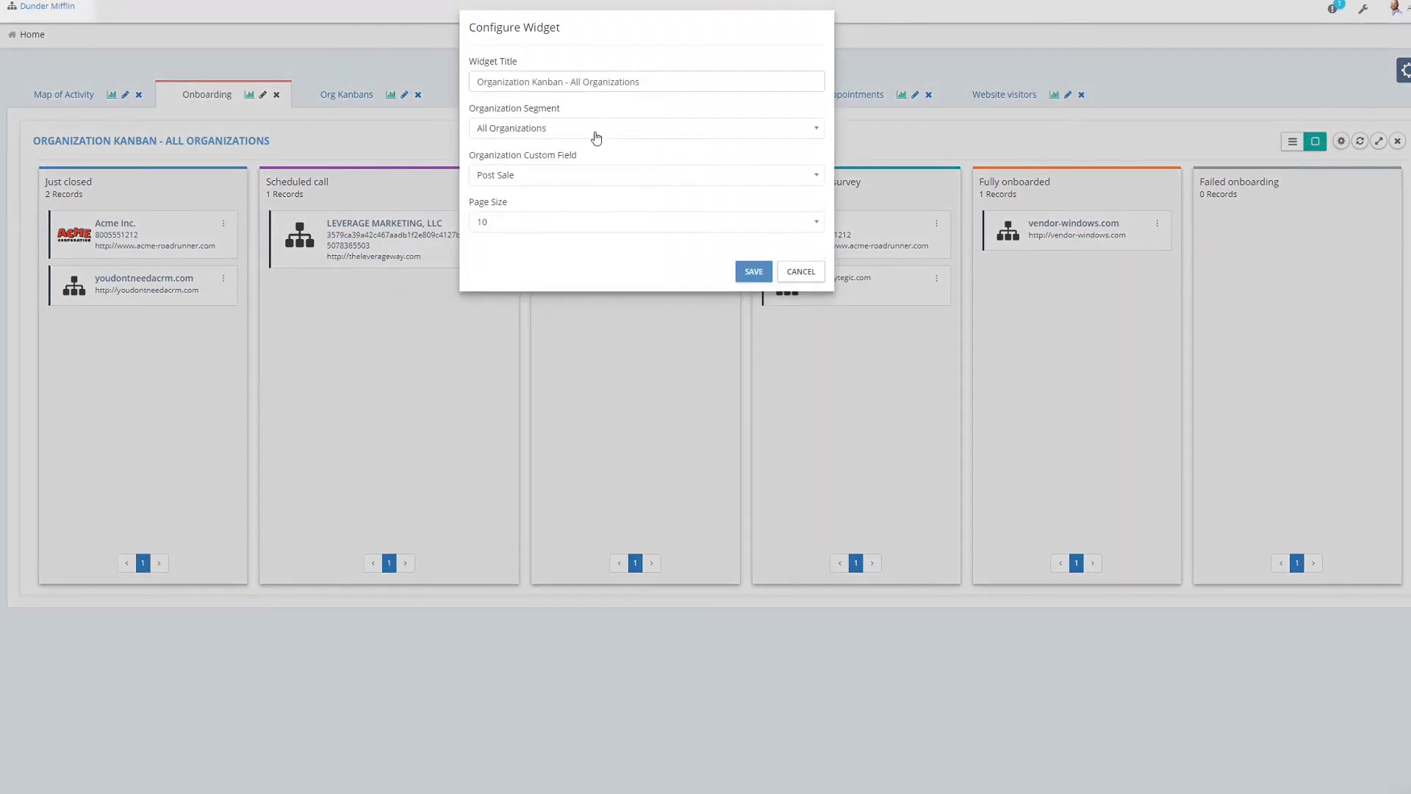
{"action": "left_click", "coordinate": [586, 128]}
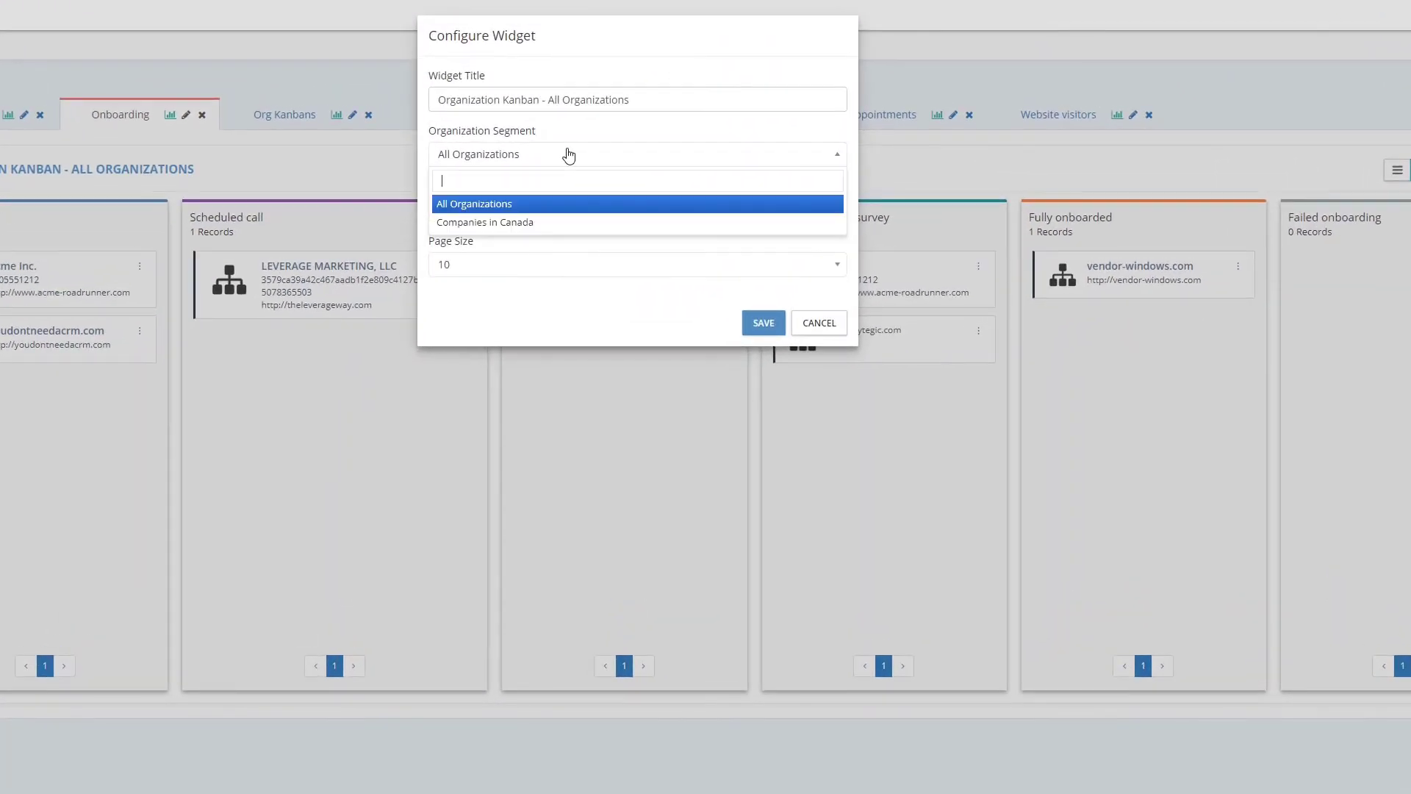
{"action": "left_click", "coordinate": [547, 228]}
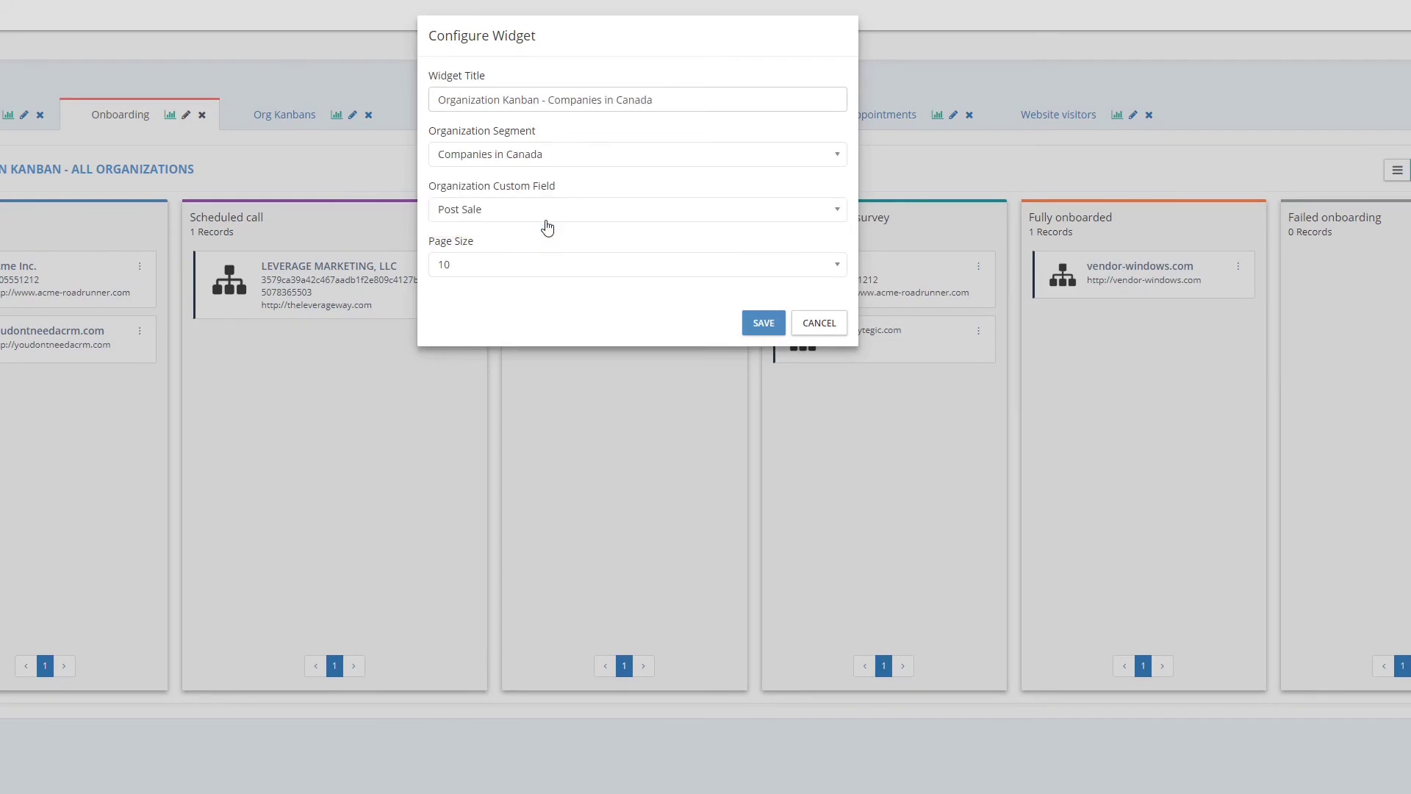
{"action": "left_click", "coordinate": [767, 323]}
{"action": "left_click", "coordinate": [763, 324]}
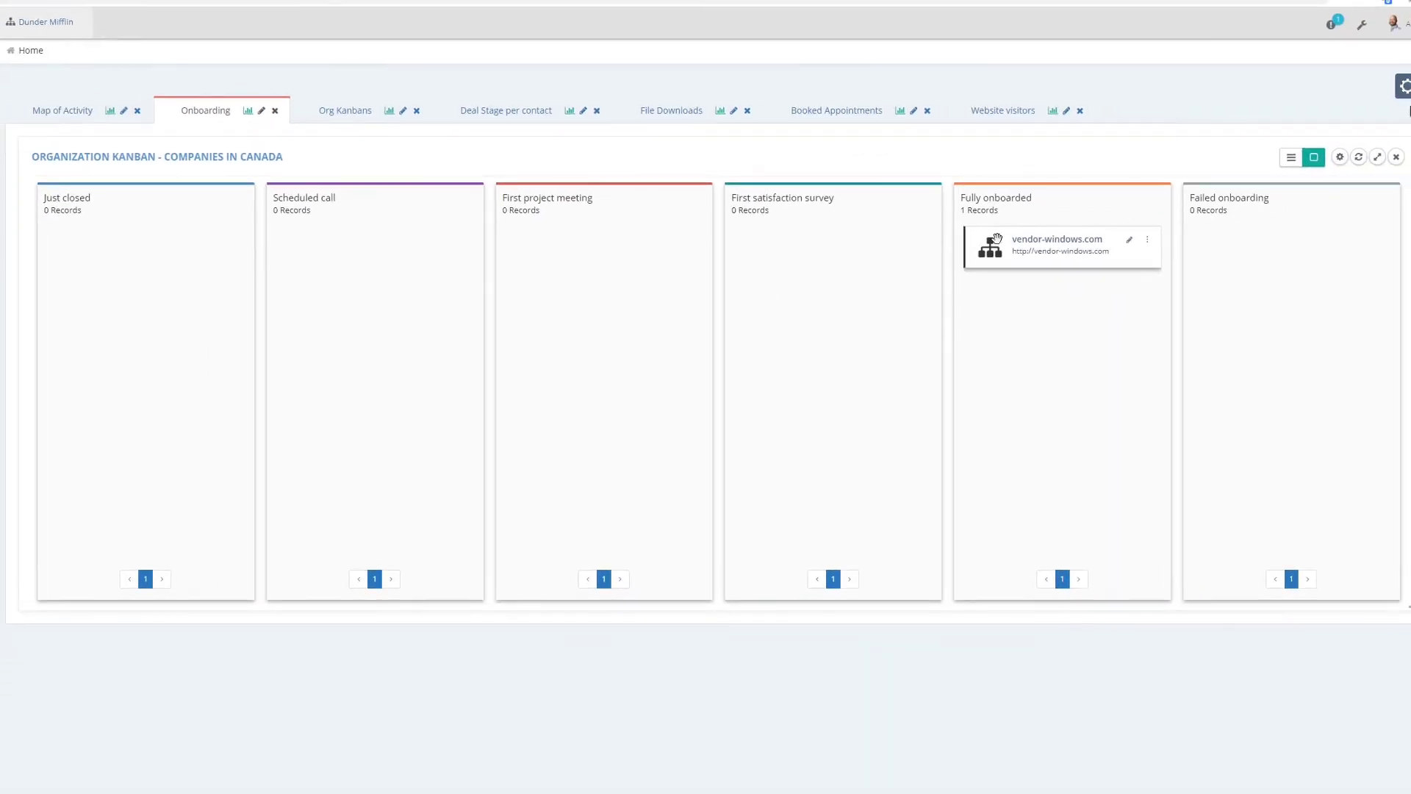
Switch the Onboarding kanban widget's organization segment back to All Organizations and save the configuration
{"action": "left_click", "coordinate": [1341, 158]}
{"action": "left_click", "coordinate": [553, 150]}
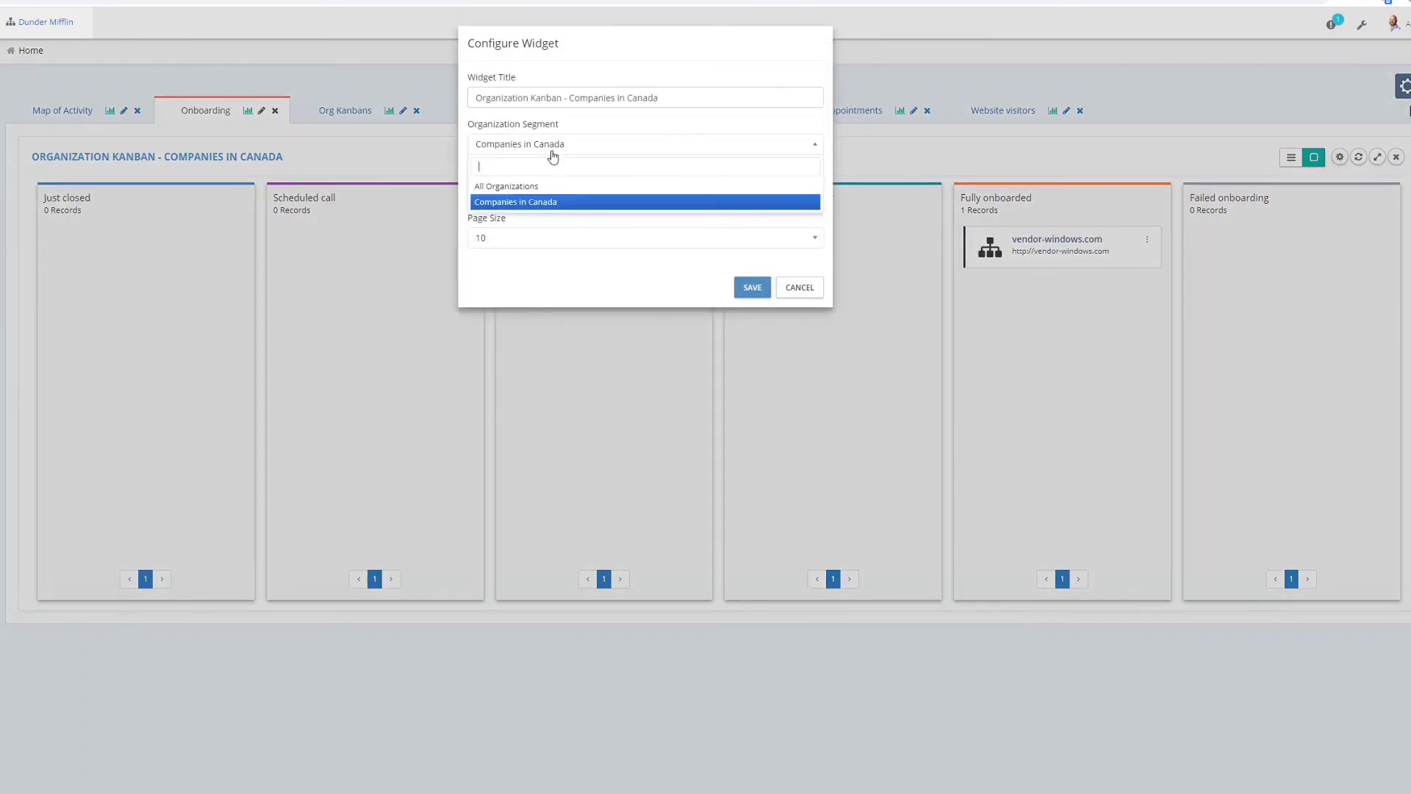
{"action": "left_click", "coordinate": [553, 151]}
{"action": "left_click", "coordinate": [552, 151]}
{"action": "left_click", "coordinate": [529, 185]}
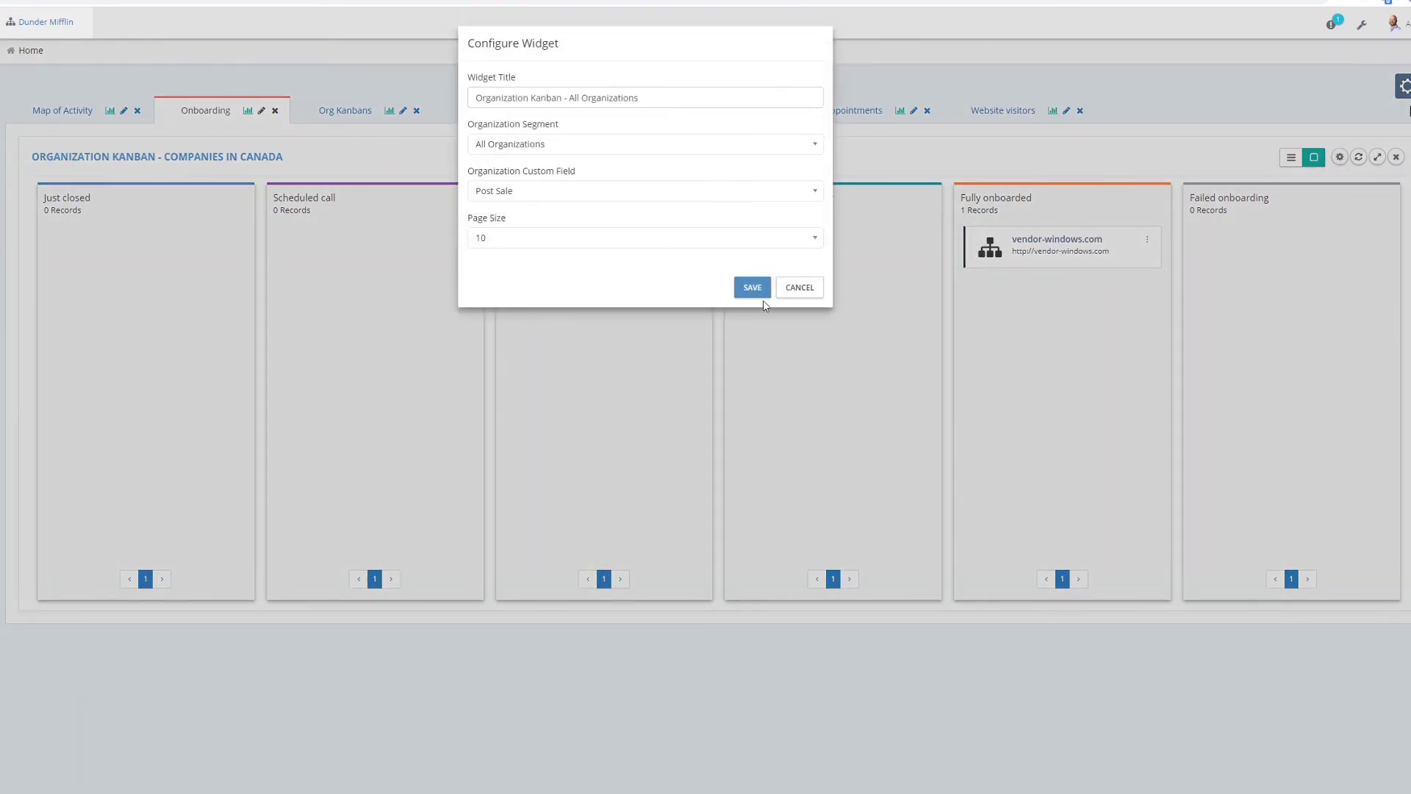
{"action": "left_click", "coordinate": [751, 289]}
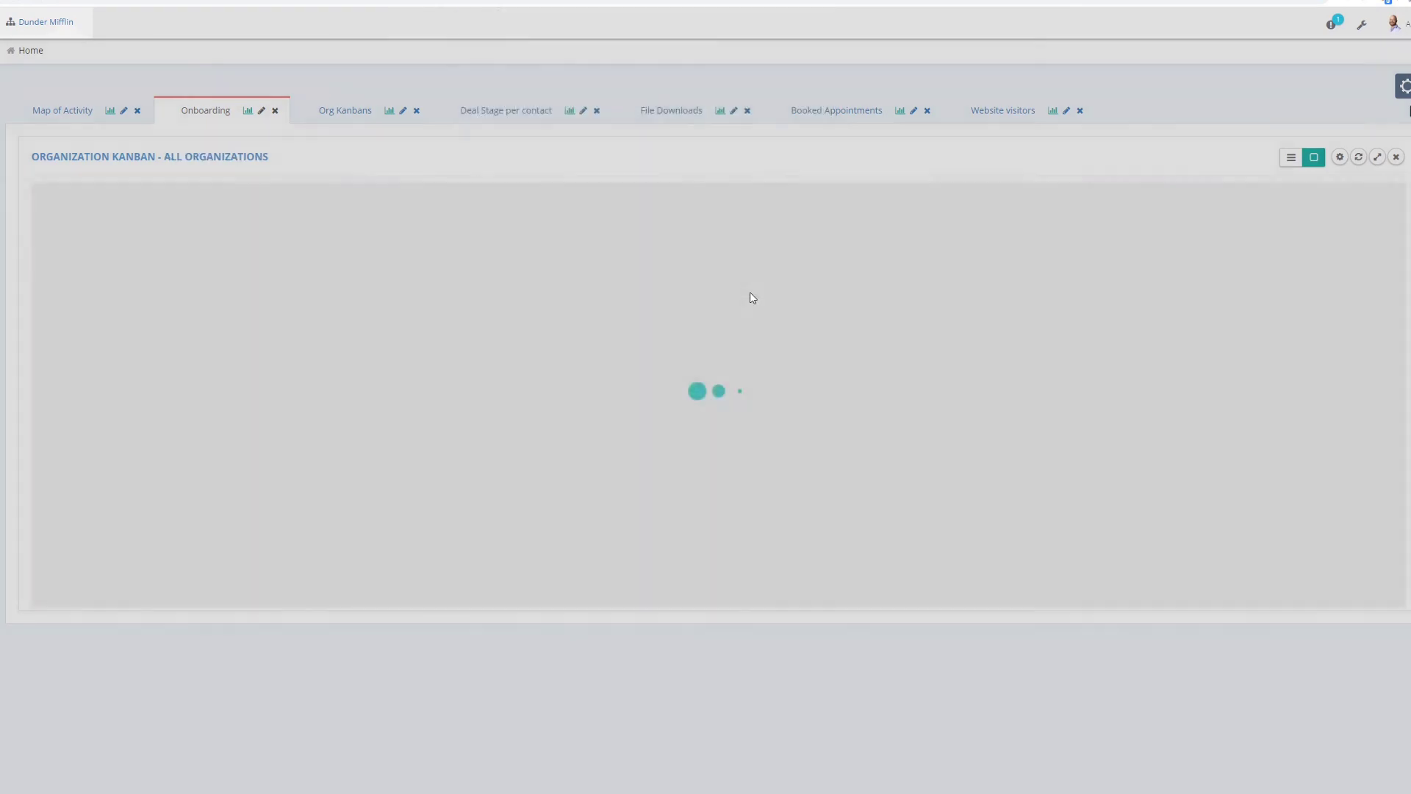